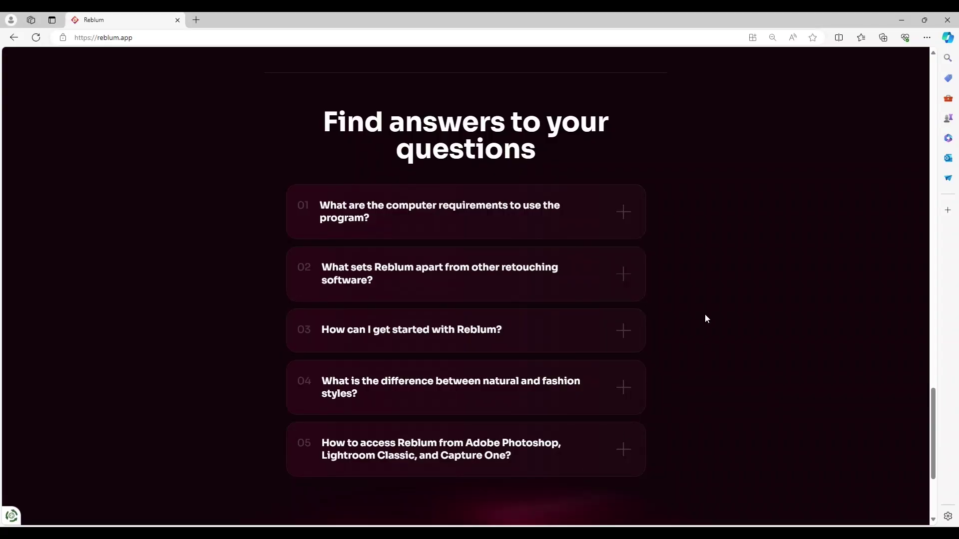
Compare Natural and Fashion retouching across the sample portraits, ending on the blonde one in Fashion.
scroll(697, 328, up, 5)
scroll(698, 335, up, 15)
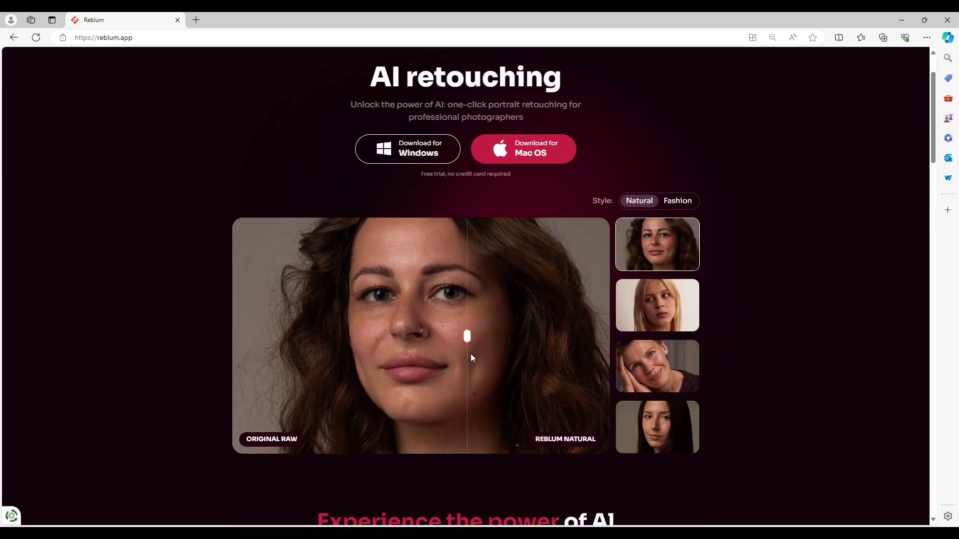
scroll(567, 355, up, 2)
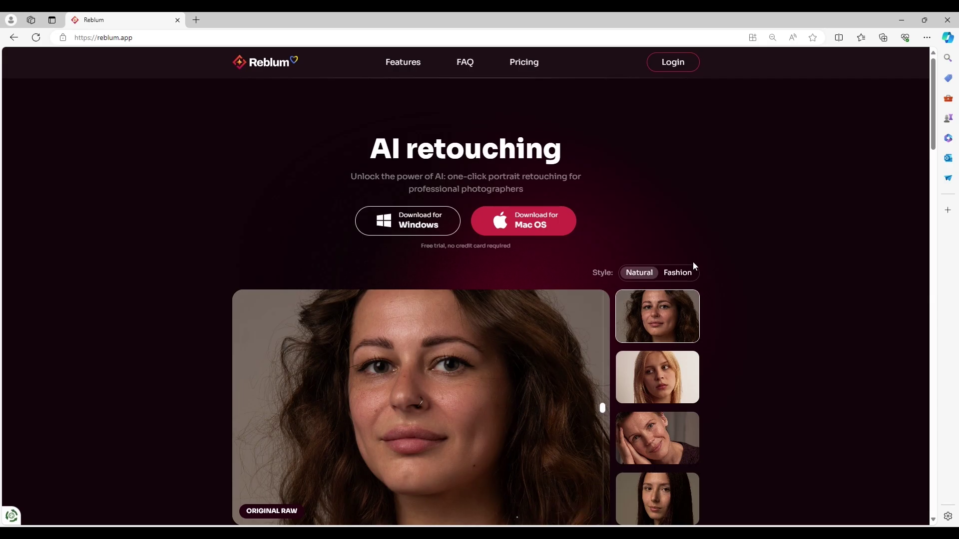
click(678, 273)
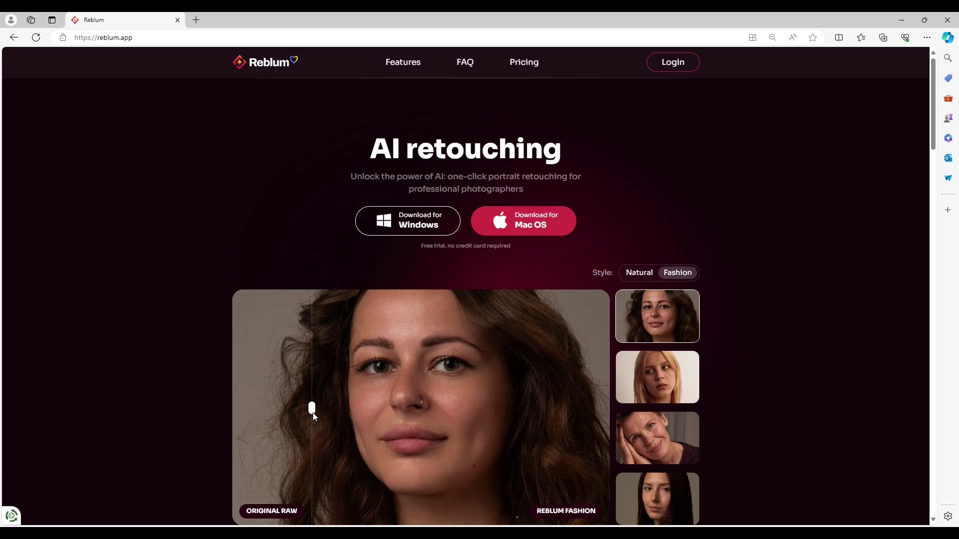
scroll(312, 413, down, 1)
click(681, 352)
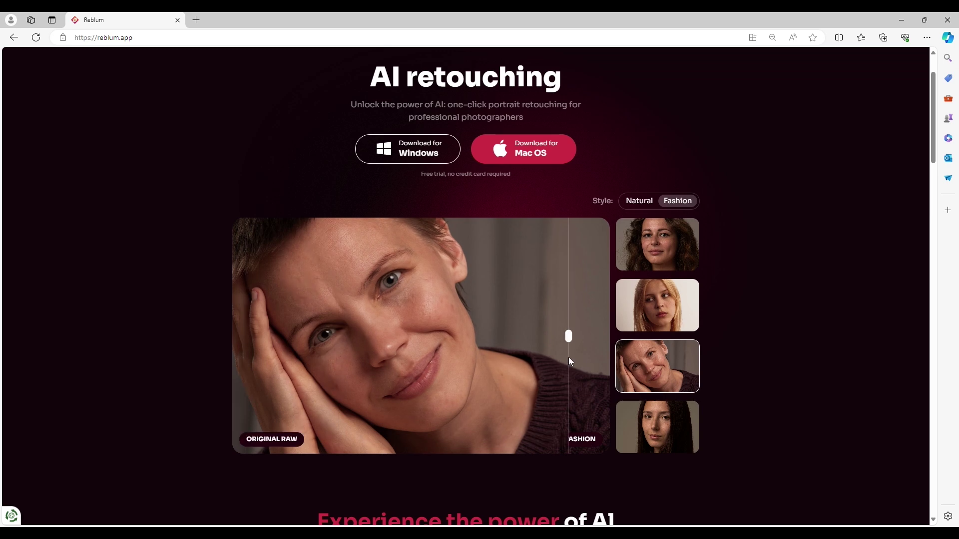
click(639, 201)
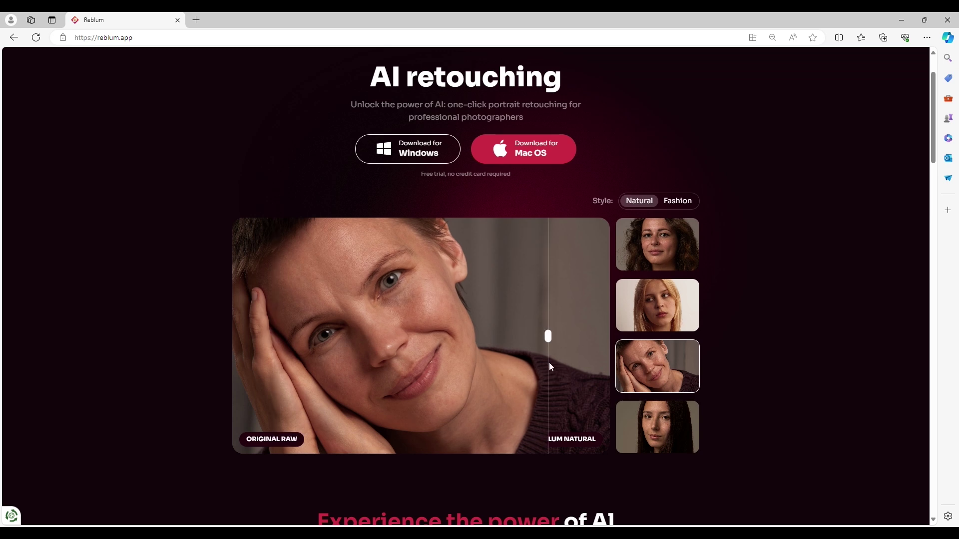
click(679, 414)
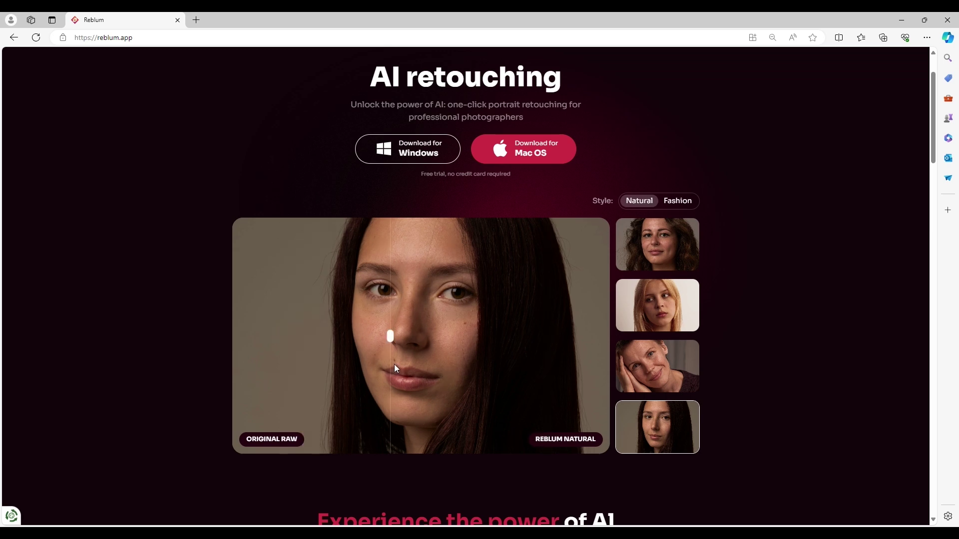
click(636, 323)
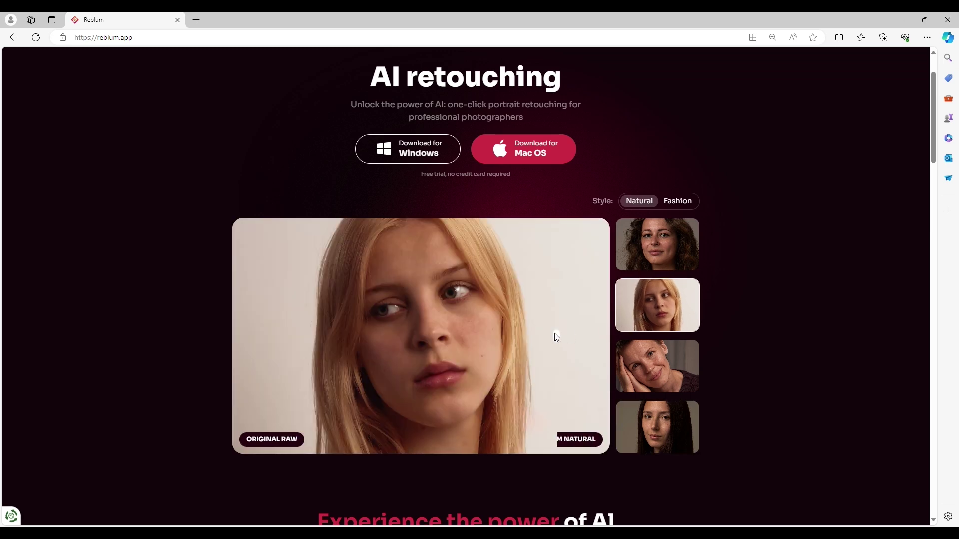
click(675, 201)
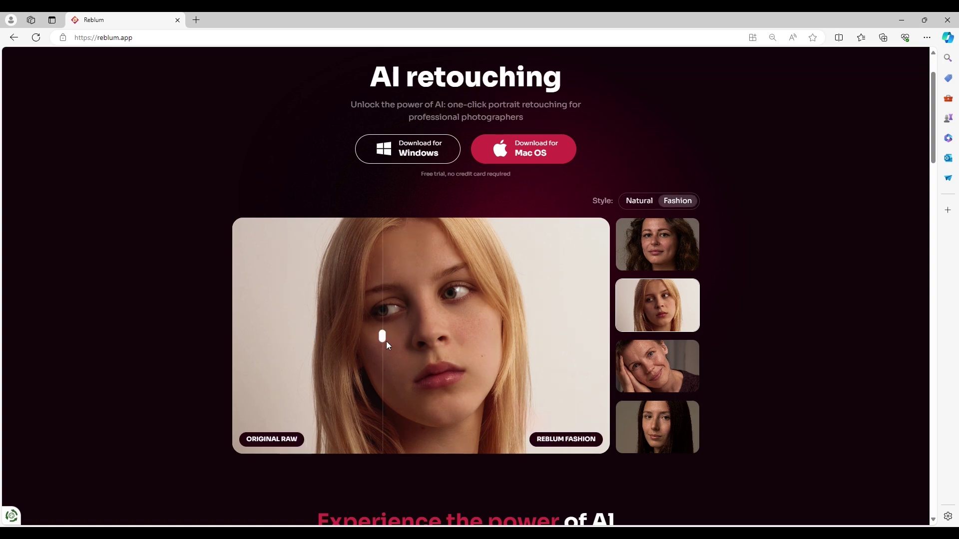
Scroll down through the Reblum website's feature sections.
scroll(517, 350, up, 1)
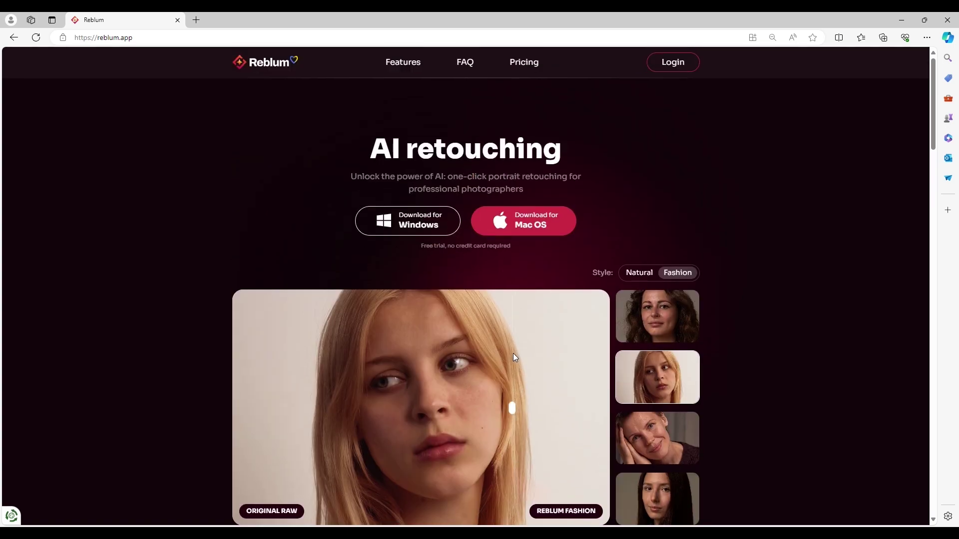
scroll(514, 353, down, 6)
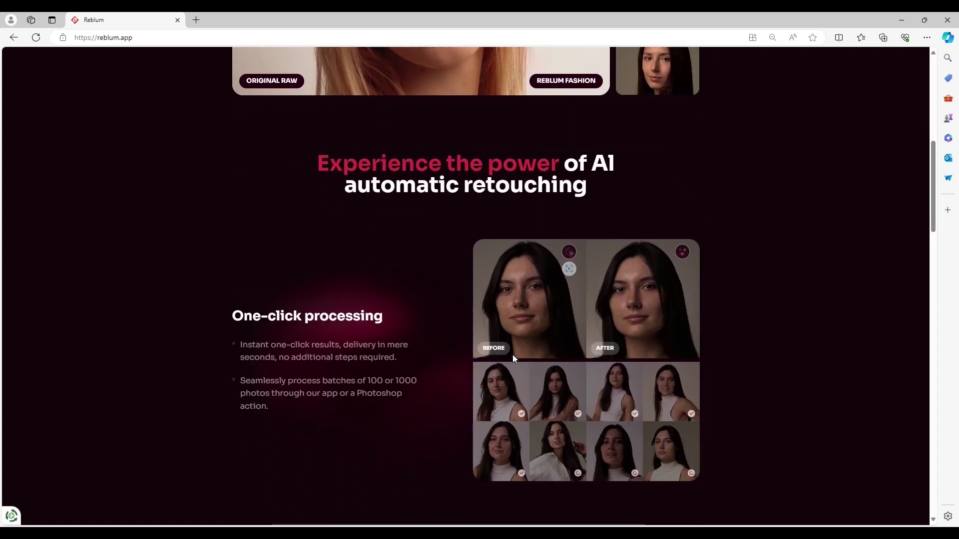
scroll(511, 358, down, 4)
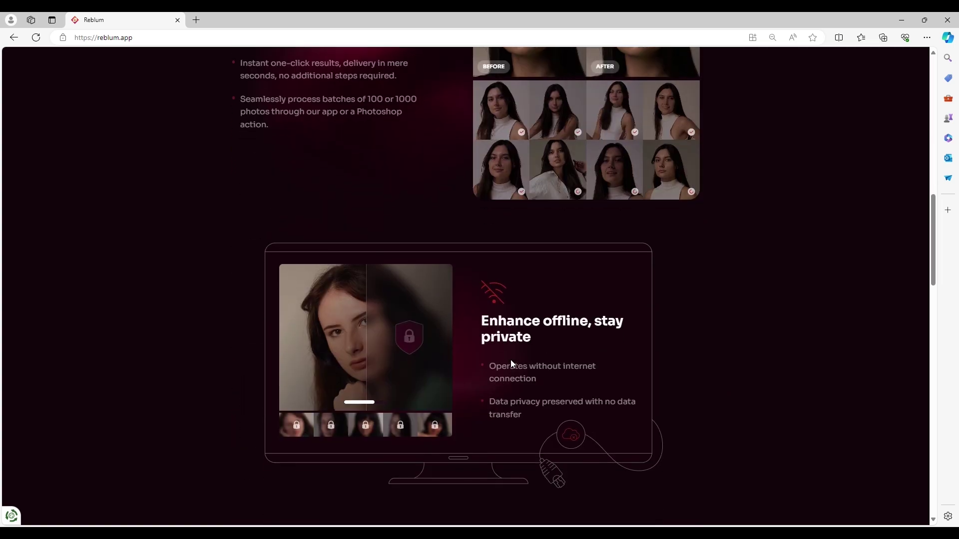
scroll(511, 362, down, 4)
scroll(510, 368, down, 1)
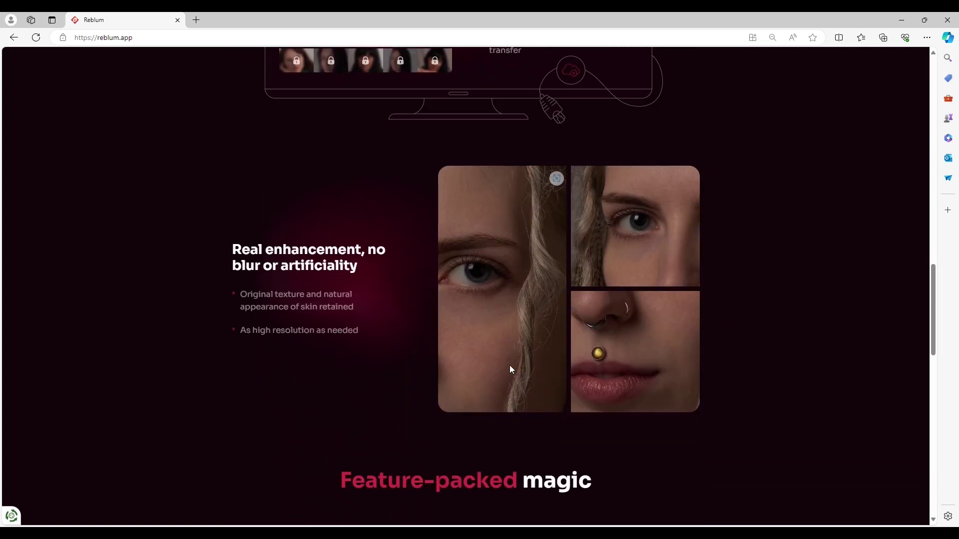
scroll(511, 370, down, 3)
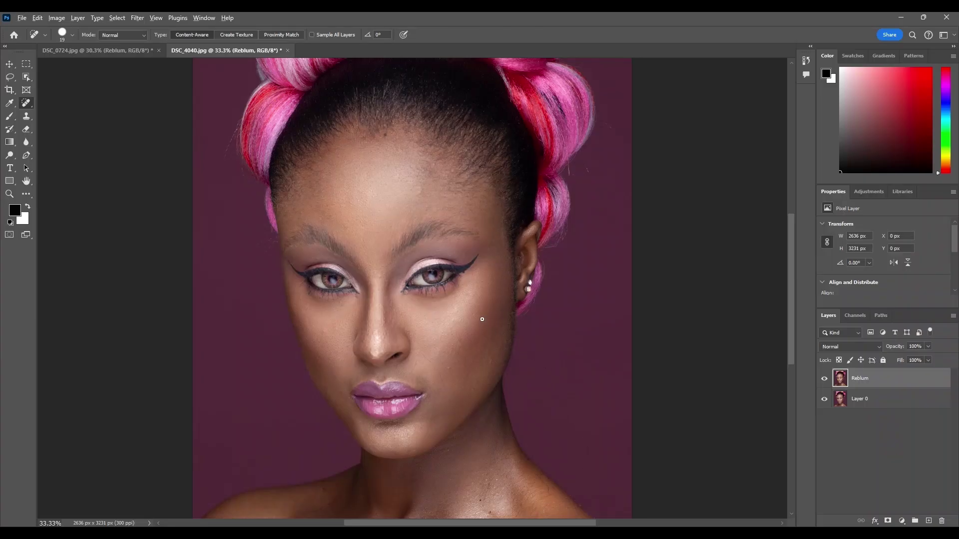
Heal three small blemishes on the cheek and forehead with the Spot Healing Brush.
scroll(481, 319, up, 2)
mouse_move(436, 320)
mouse_down()
mouse_move(476, 343)
mouse_move(441, 323)
mouse_move(448, 331)
mouse_up()
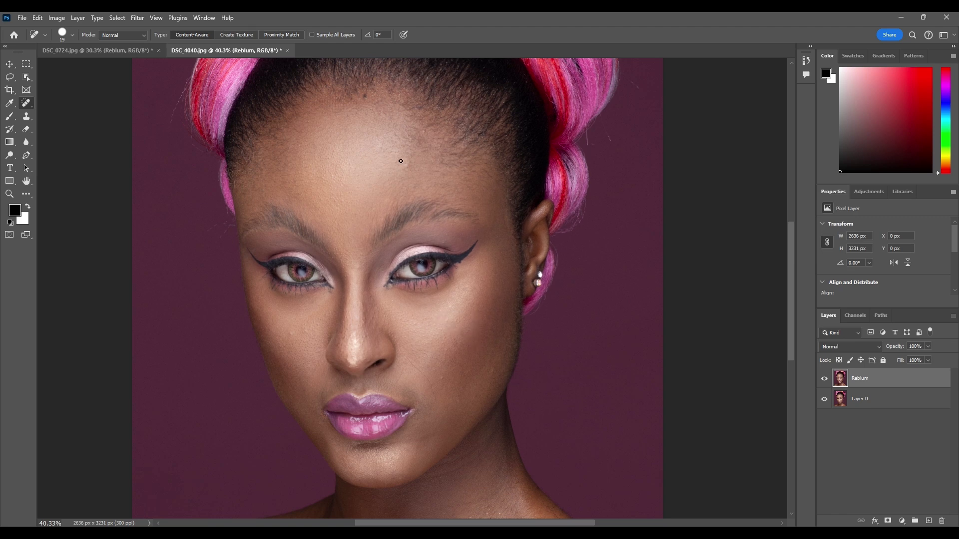
mouse_move(395, 148)
mouse_down()
mouse_move(408, 153)
mouse_move(401, 145)
mouse_move(396, 155)
mouse_up()
drag(337, 147, 333, 149)
Launch Filter > Reblum > Reblum Retouch on the portrait.
click(136, 18)
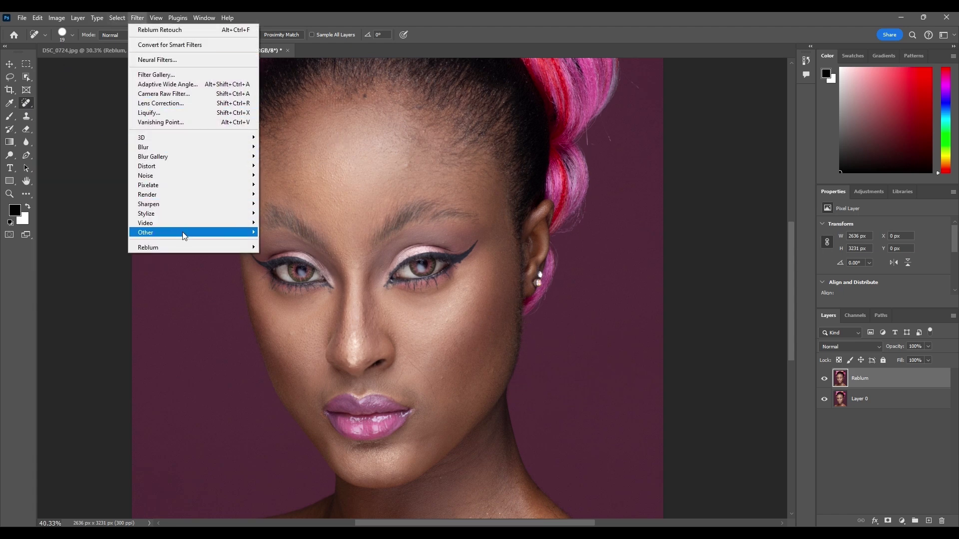
mouse_move(251, 248)
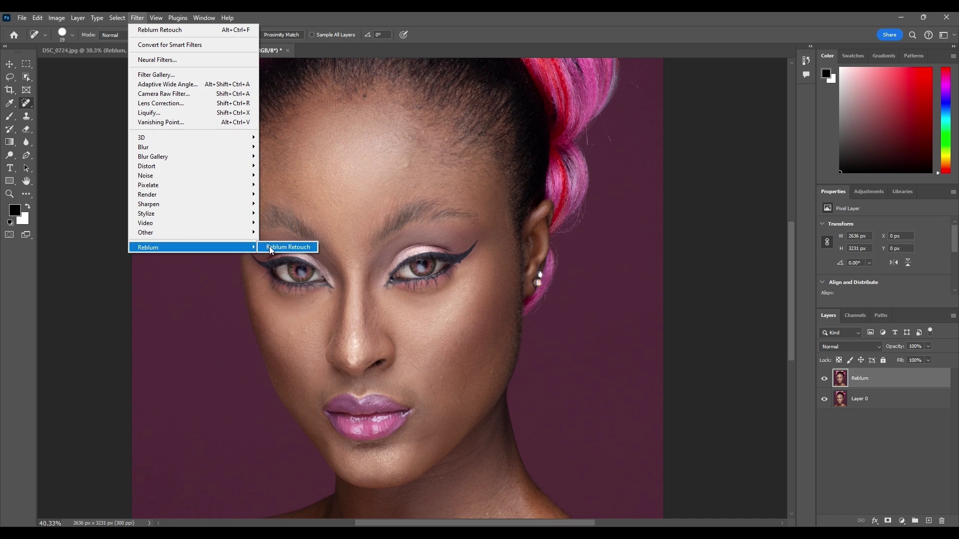
click(269, 246)
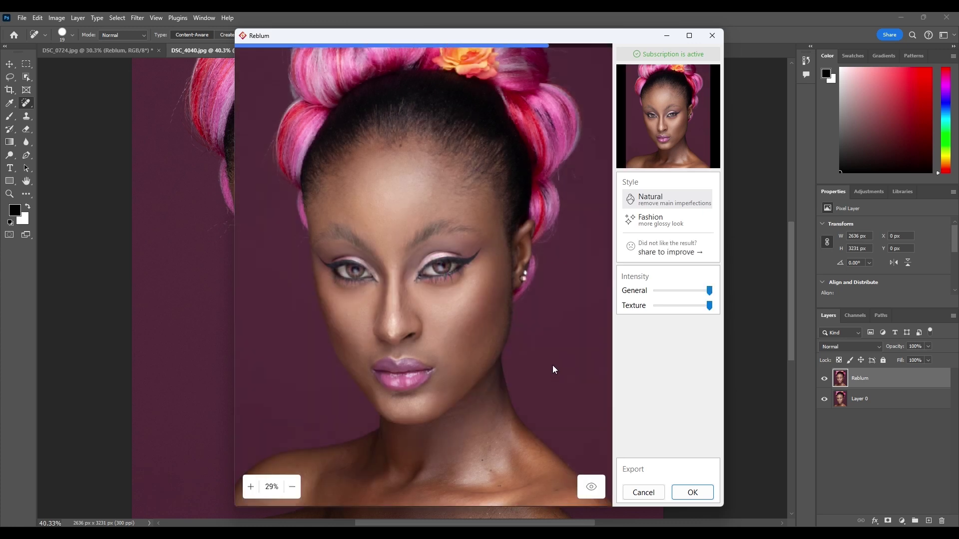
Centre the face in the preview and compare the Natural retouch with the original.
scroll(551, 369, up, 1)
scroll(448, 336, up, 1)
drag(447, 337, 552, 364)
click(589, 492)
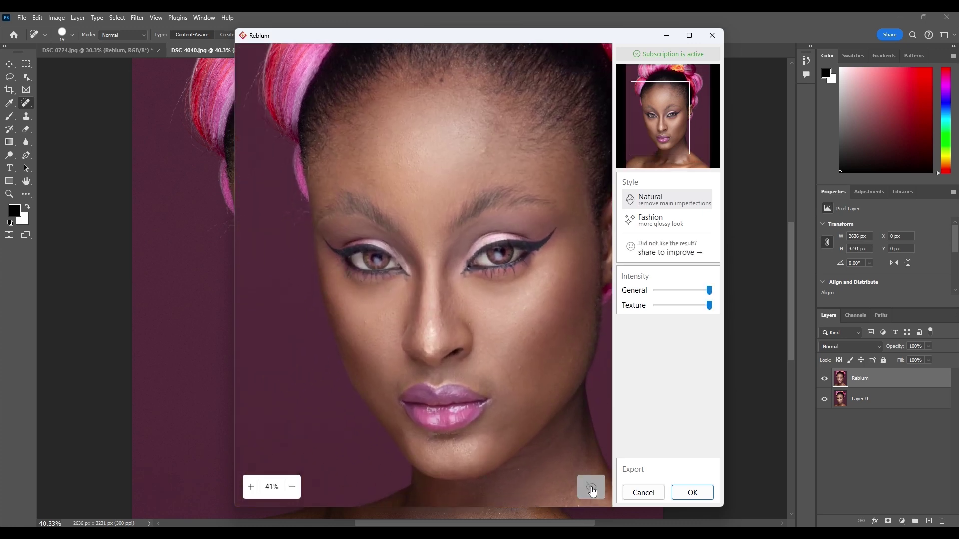
click(592, 492)
click(592, 492)
Switch the retouch style to Fashion and compare it against the original.
click(632, 224)
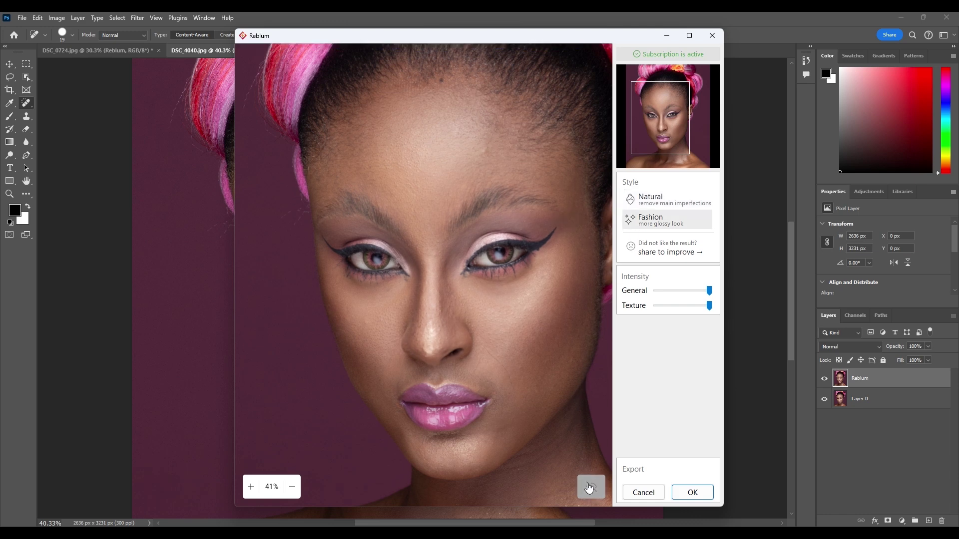
click(590, 488)
click(589, 488)
click(589, 488)
click(590, 488)
click(589, 488)
Lower General intensity to about 85% and apply the retouch.
drag(709, 292, 657, 310)
click(591, 488)
click(692, 493)
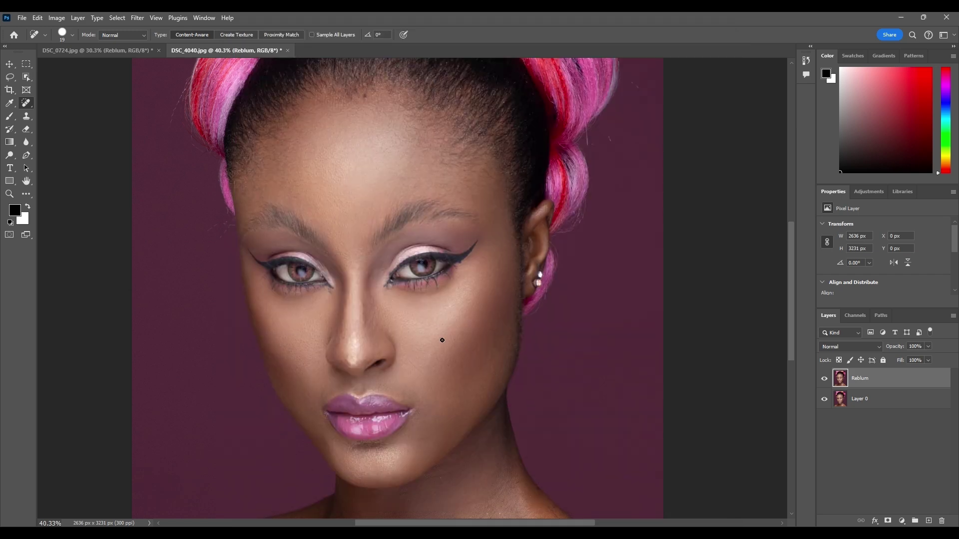
Heal a cheek spot and add a Brightness/Contrast adjustment layer.
drag(442, 341, 449, 343)
click(877, 192)
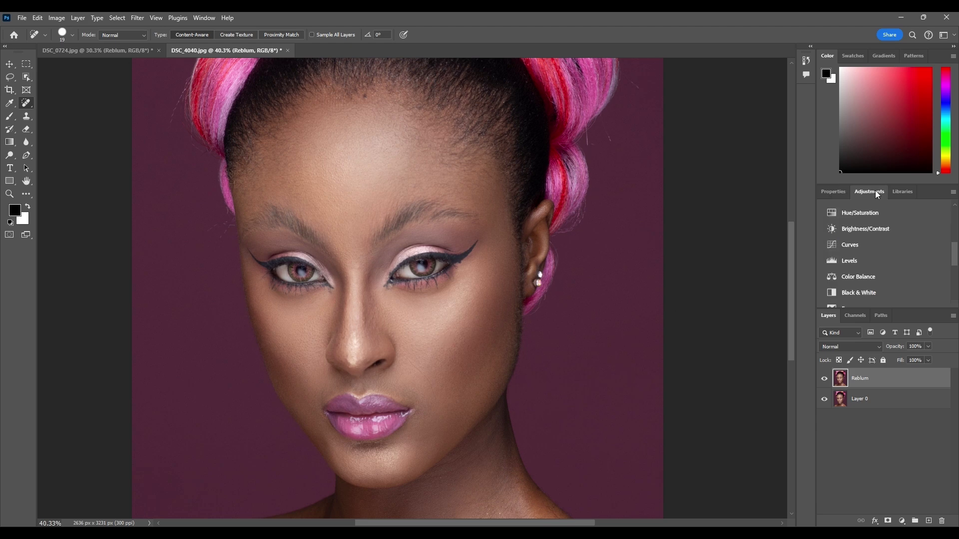
click(855, 230)
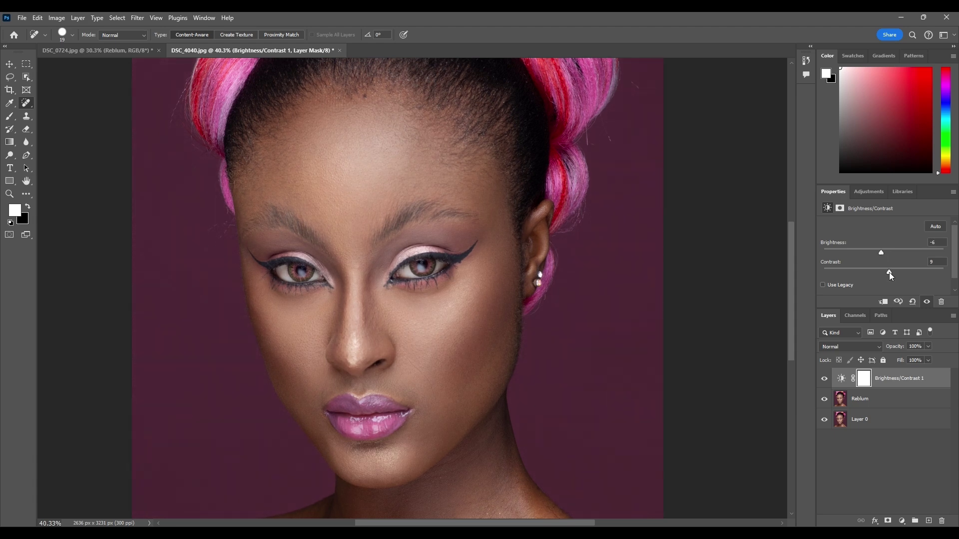
Add a Photo Filter adjustment set to Cooling Filter (80) at 7% density.
click(863, 195)
click(865, 250)
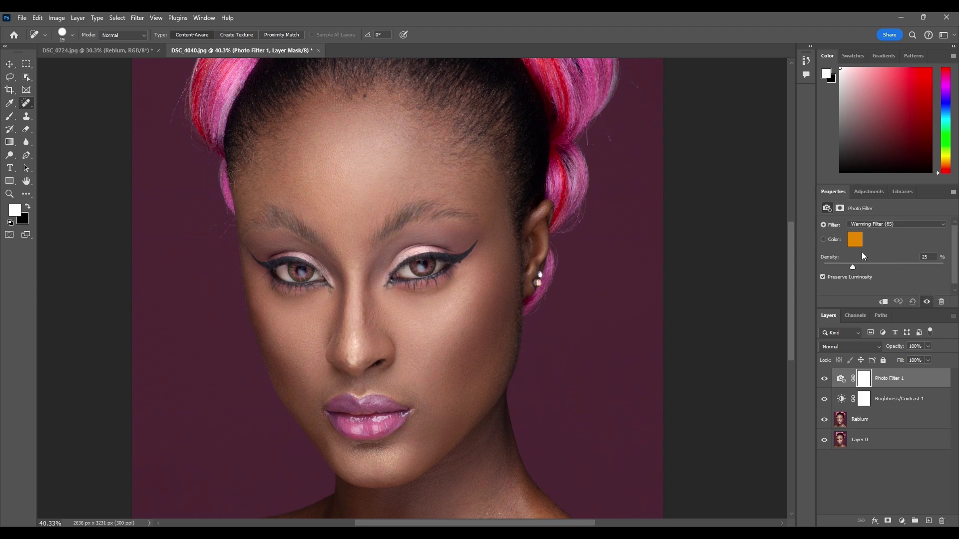
click(869, 225)
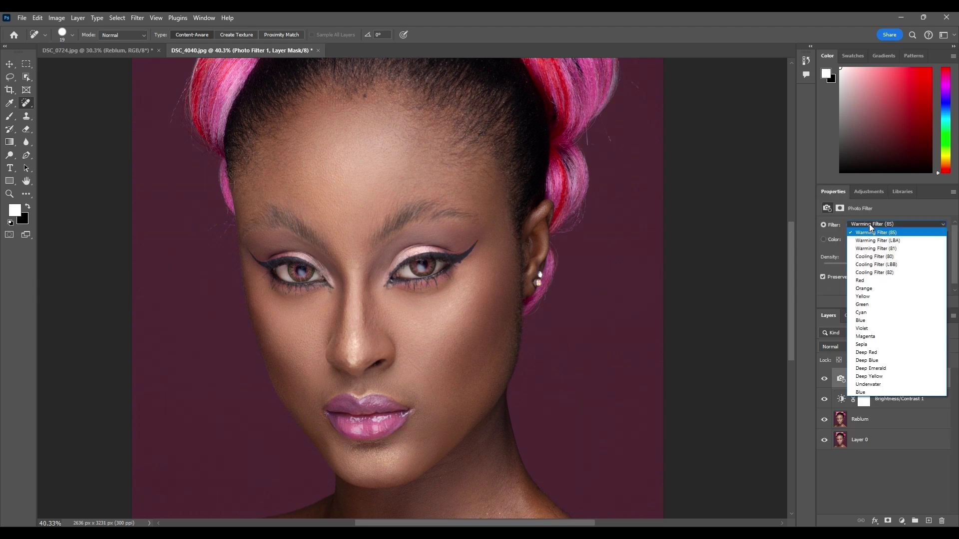
click(869, 257)
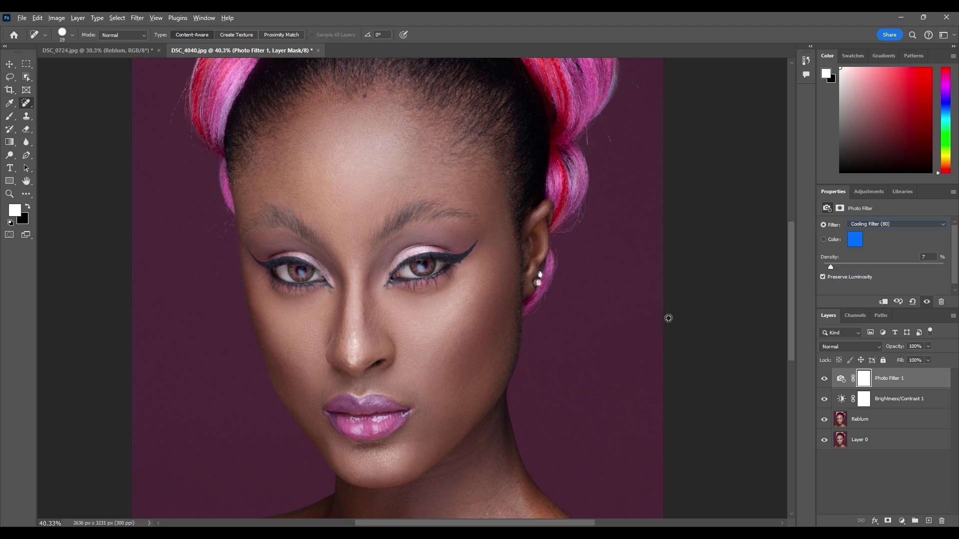
Toggle the Reblum layer's visibility to compare before and after.
click(824, 420)
click(824, 423)
click(824, 423)
click(824, 423)
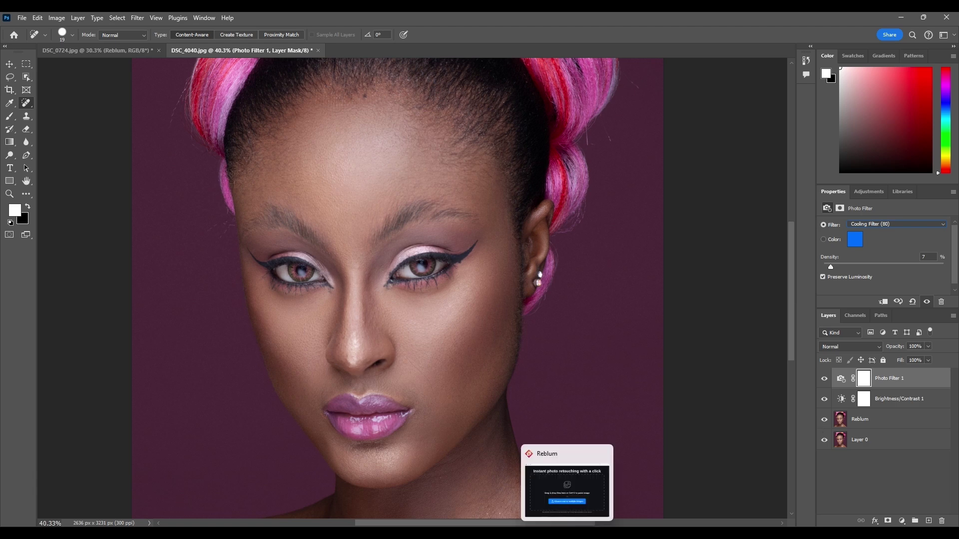
Launch Reblum and load 1.TIF, 2.TIF and 3.TIF from the Retouch folder.
click(567, 533)
click(458, 533)
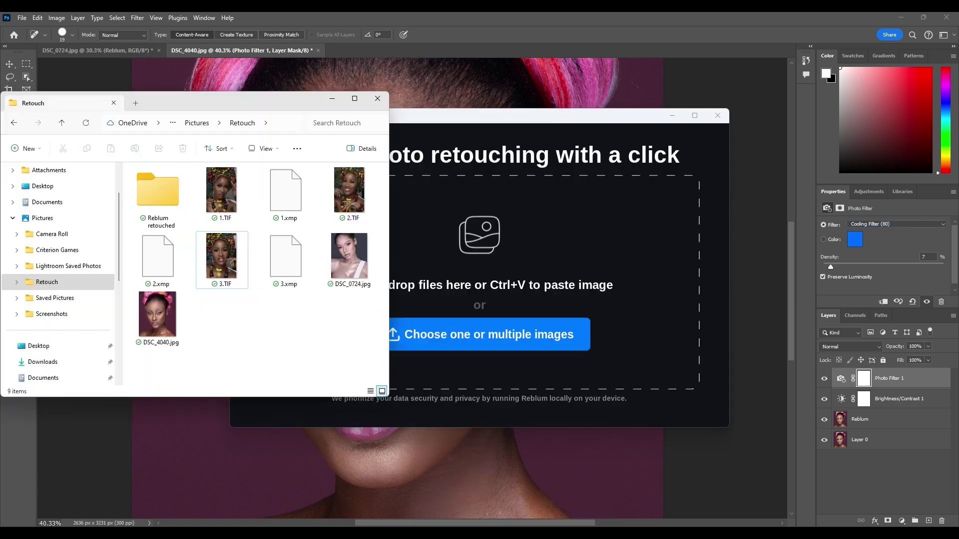
click(220, 216)
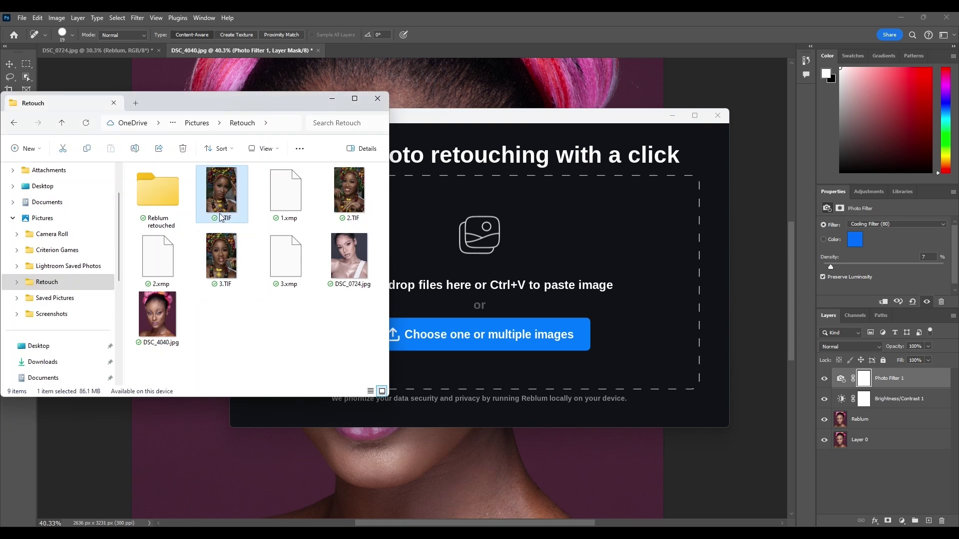
ctrl+click(218, 251)
ctrl+click(352, 199)
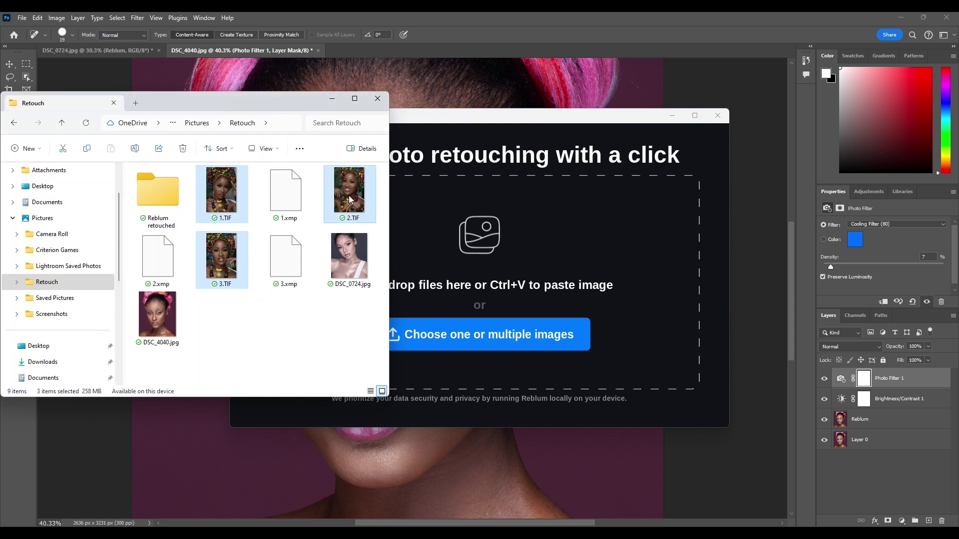
drag(348, 196, 502, 241)
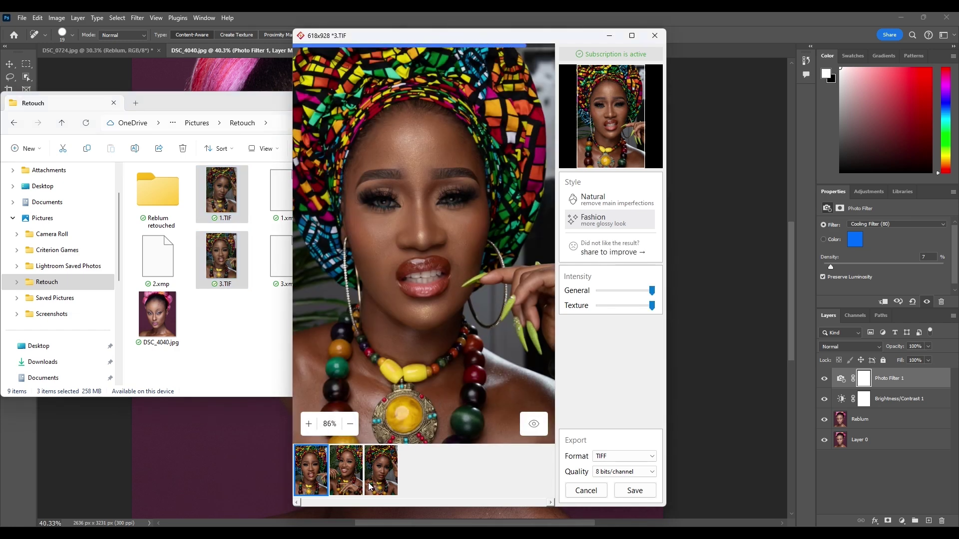
Preview the retouched 1.TIF, zoomed in and centred on the lips.
click(374, 477)
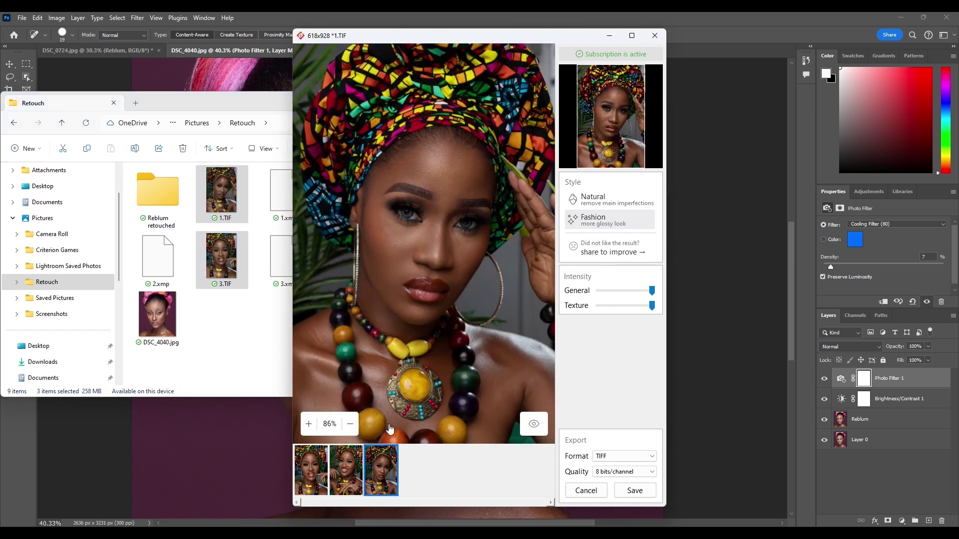
click(534, 428)
scroll(488, 359, up, 3)
drag(390, 266, 442, 328)
scroll(450, 332, up, 2)
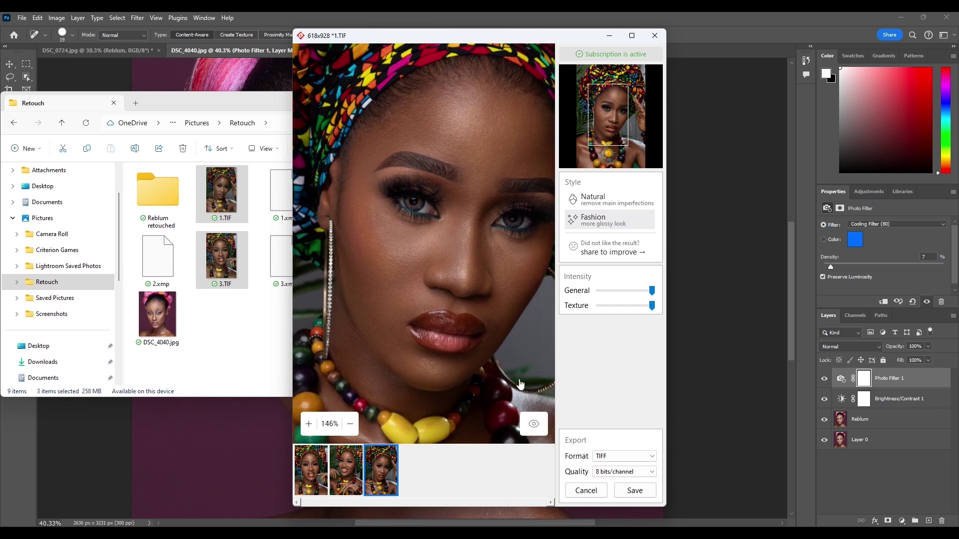
Switch to Natural style and compare it with the original.
click(595, 202)
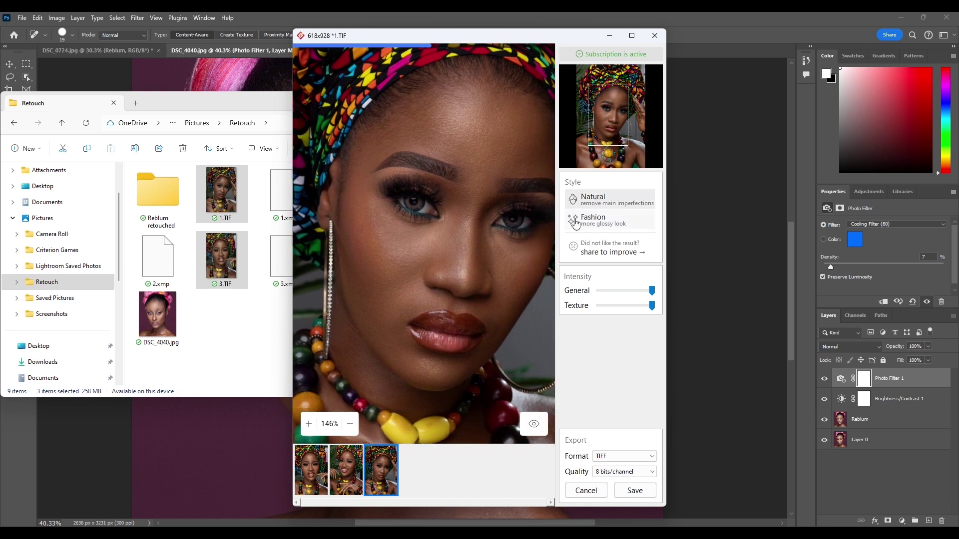
click(527, 428)
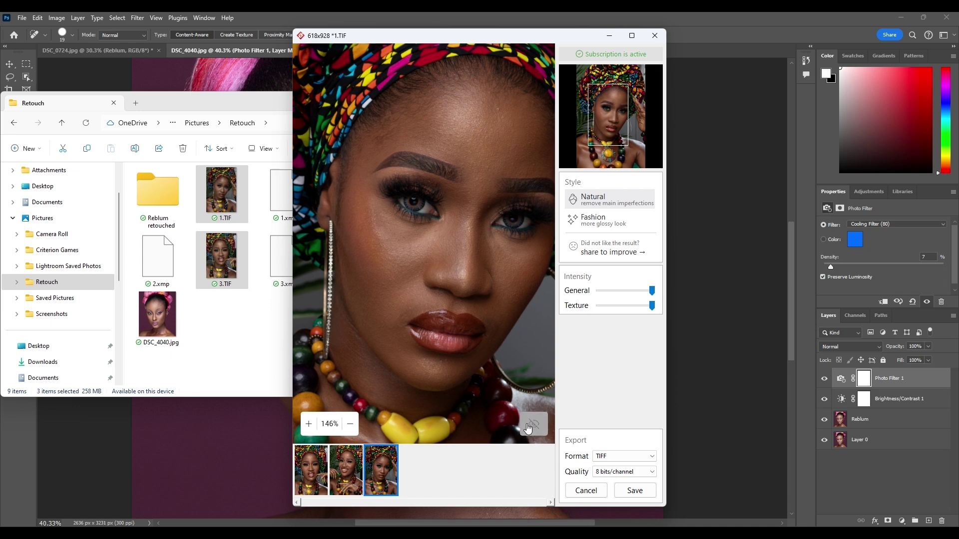
click(527, 428)
Compare the original and retouched views of 2.TIF.
click(339, 473)
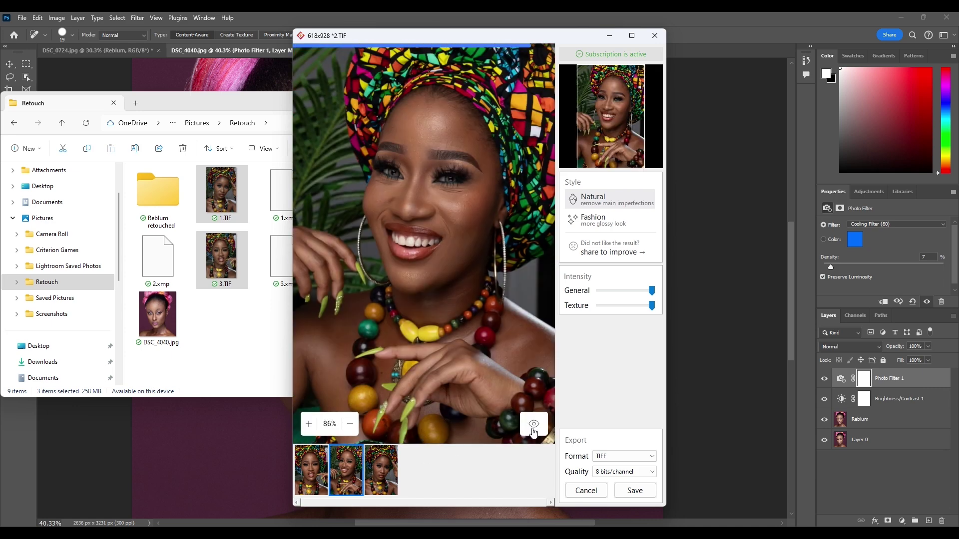
click(534, 433)
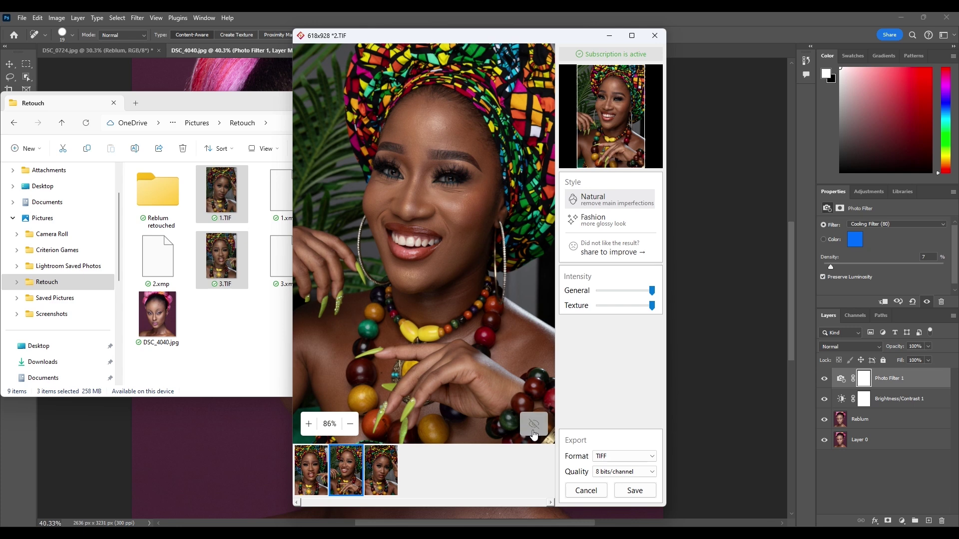
double_click(533, 432)
click(534, 433)
click(535, 435)
Preview 3.TIF and keep the export at TIFF, 8 bits/channel.
click(314, 468)
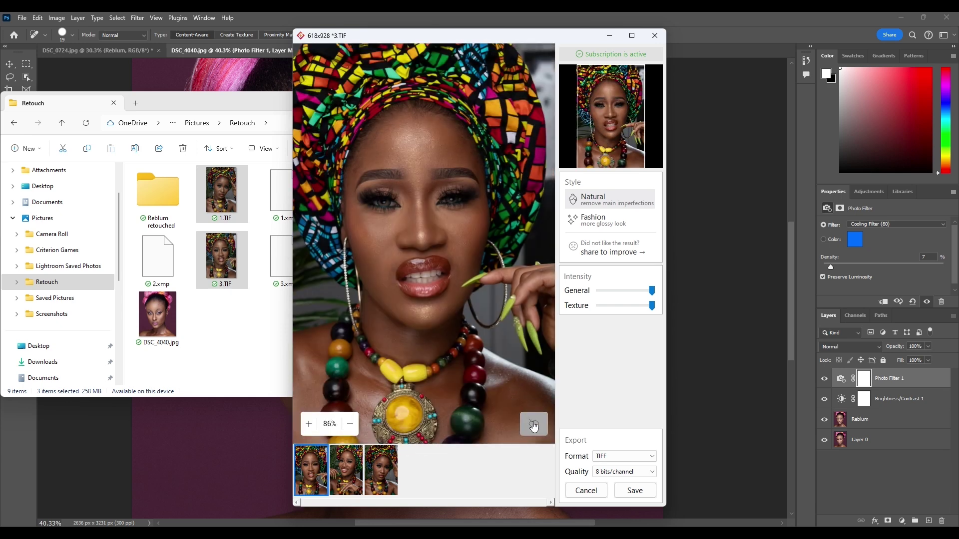
click(622, 457)
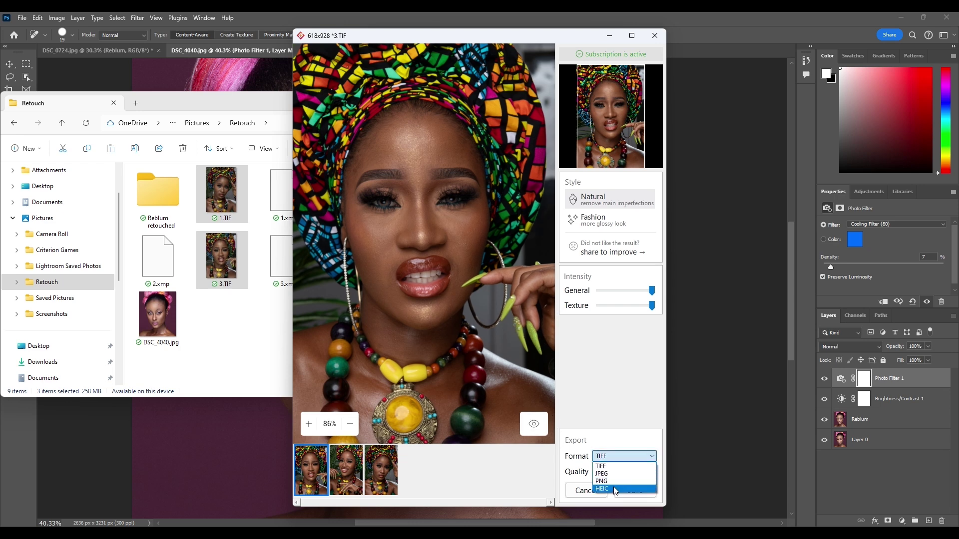
click(617, 457)
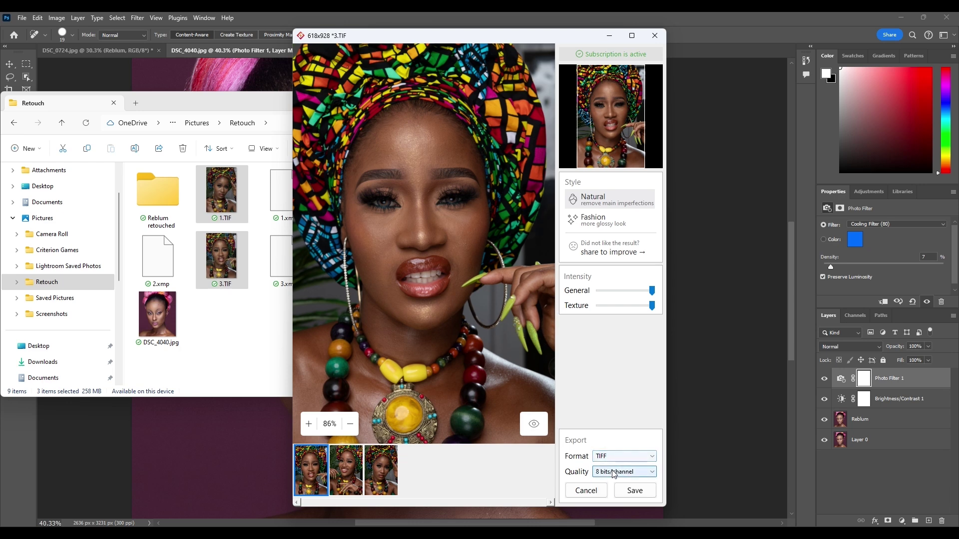
click(614, 472)
click(615, 482)
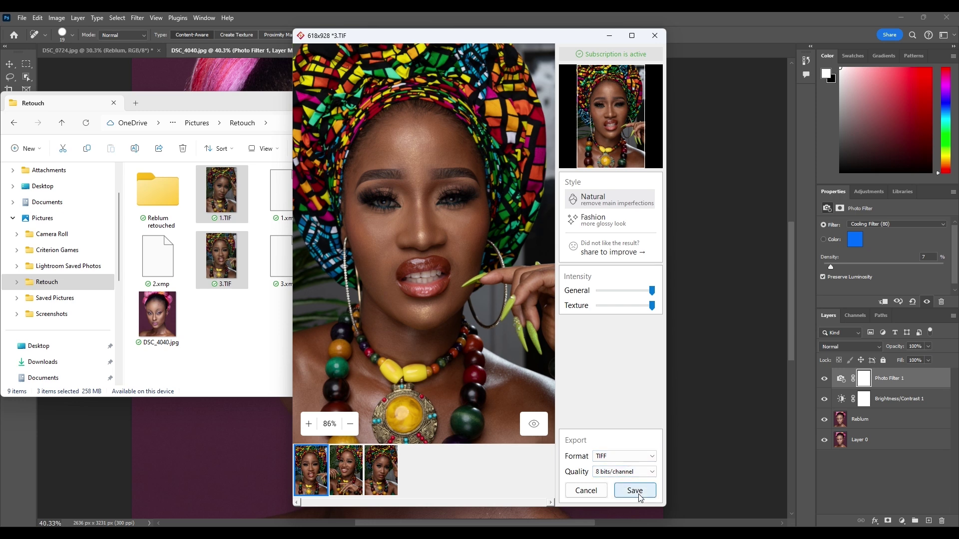
Save the retouched batch into the Reblum retouched folder.
click(637, 496)
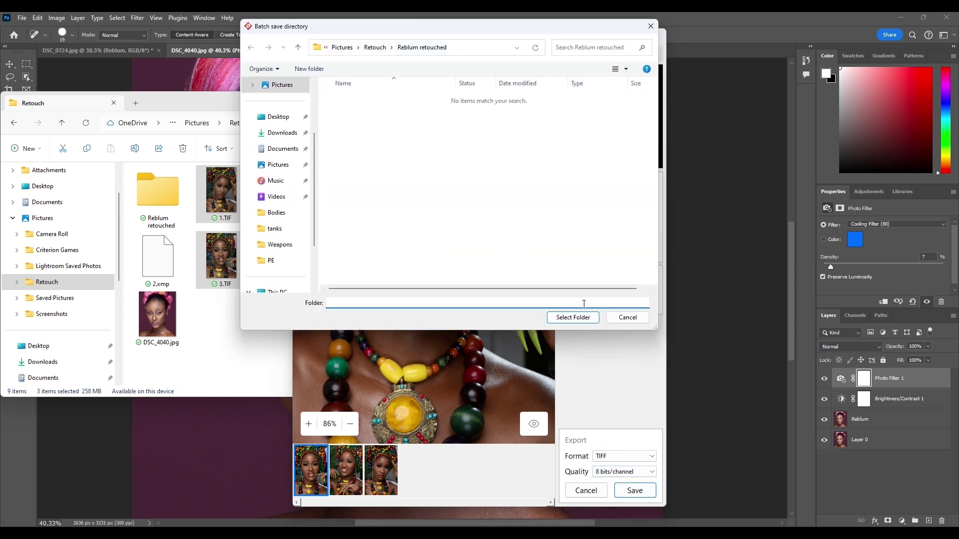
click(596, 320)
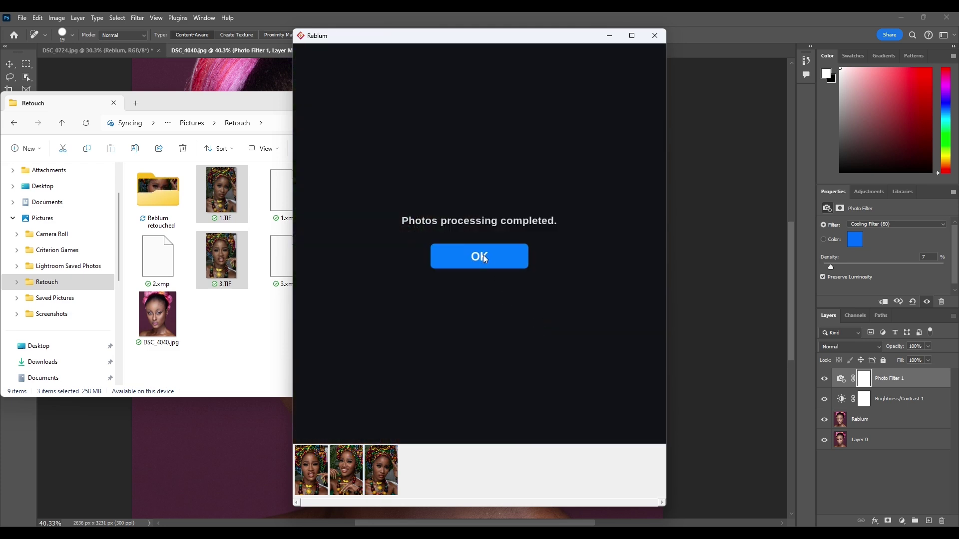
click(482, 255)
Check the exported 1.tif, 2.tif and 3.tif in the Reblum retouched folder.
click(143, 192)
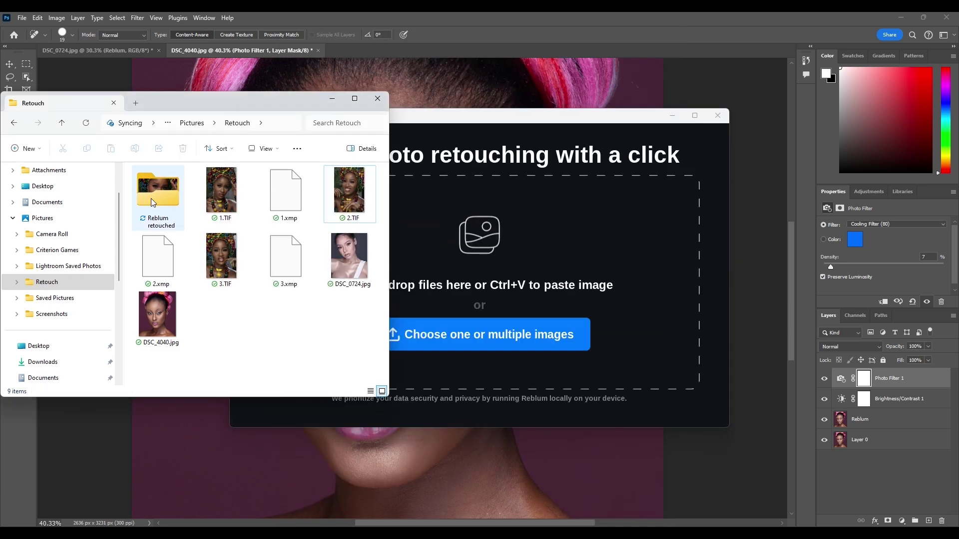
double_click(151, 199)
mouse_move(356, 248)
mouse_down()
mouse_move(260, 172)
mouse_move(142, 172)
mouse_move(195, 223)
mouse_move(269, 256)
mouse_up()
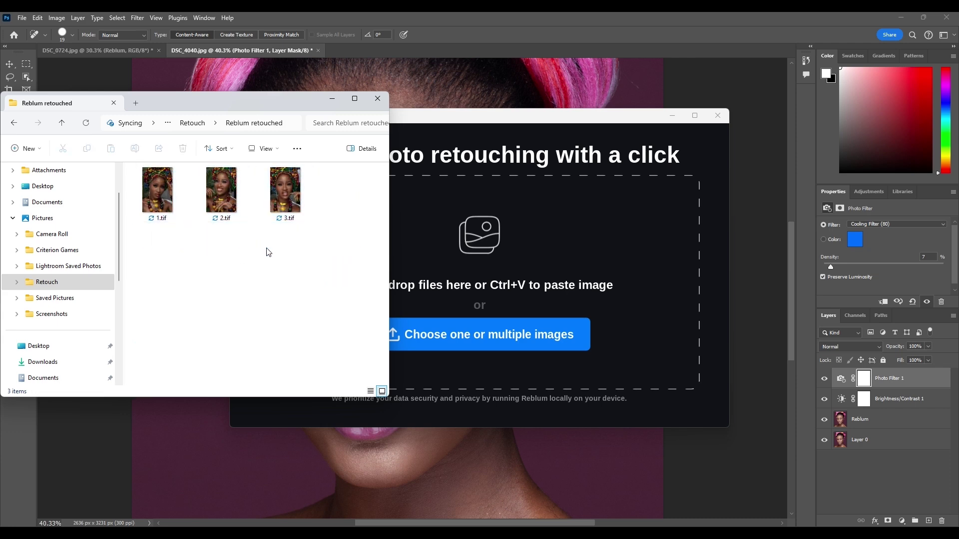
click(200, 123)
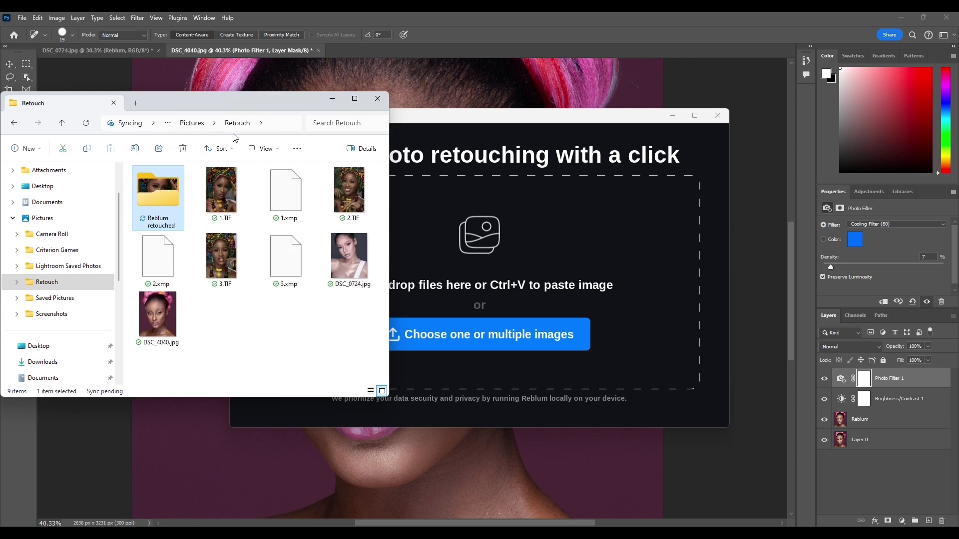
Return to DSC_0724.jpg and launch Filter > Reblum > Reblum Retouch.
click(502, 125)
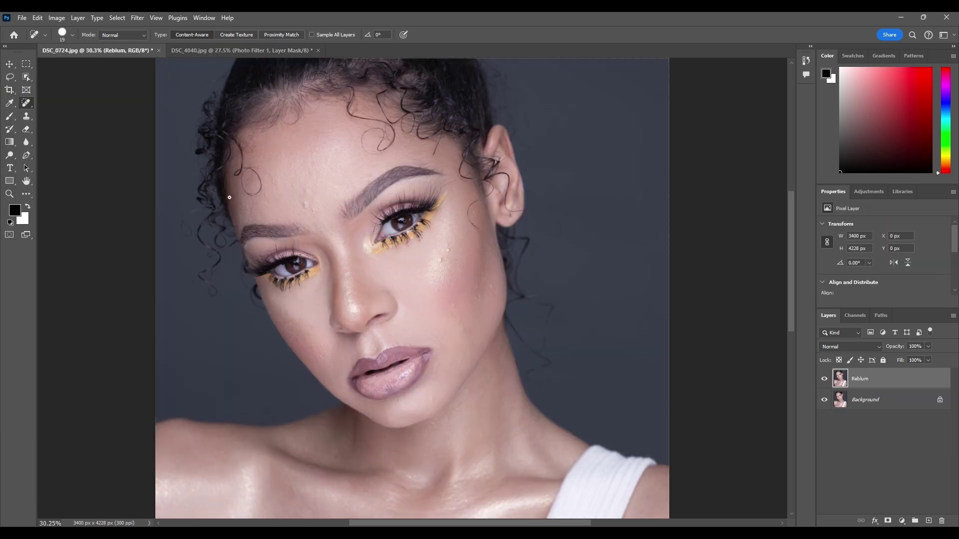
scroll(321, 267, down, 1)
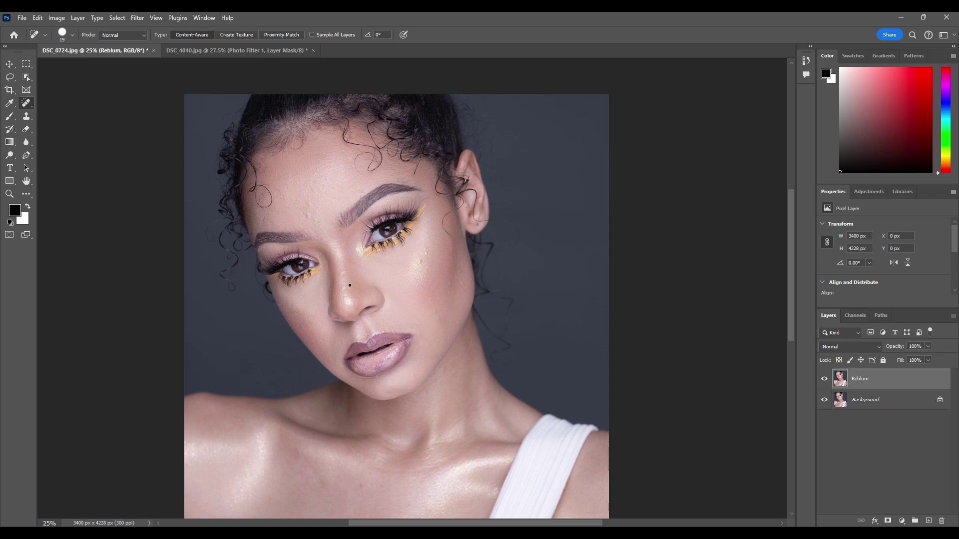
scroll(373, 304, down, 2)
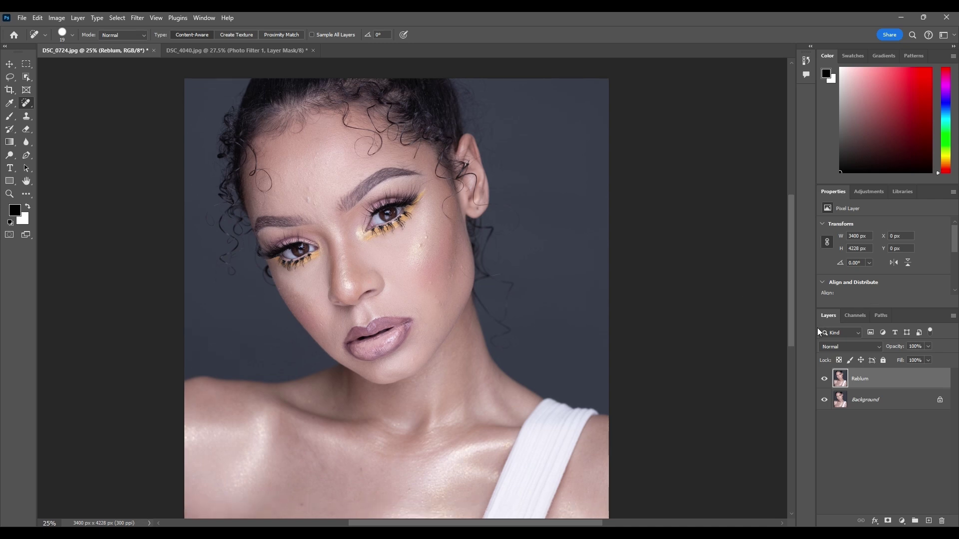
click(137, 18)
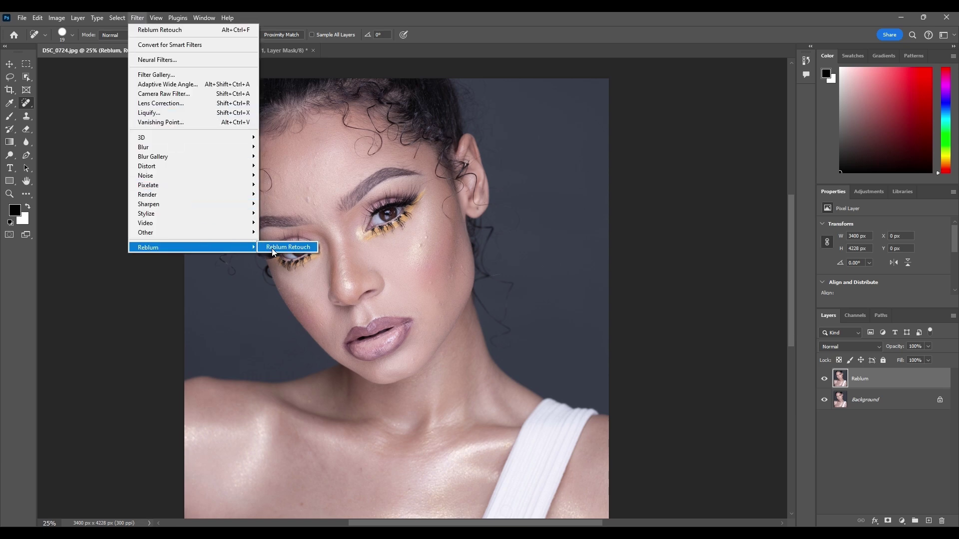
click(272, 248)
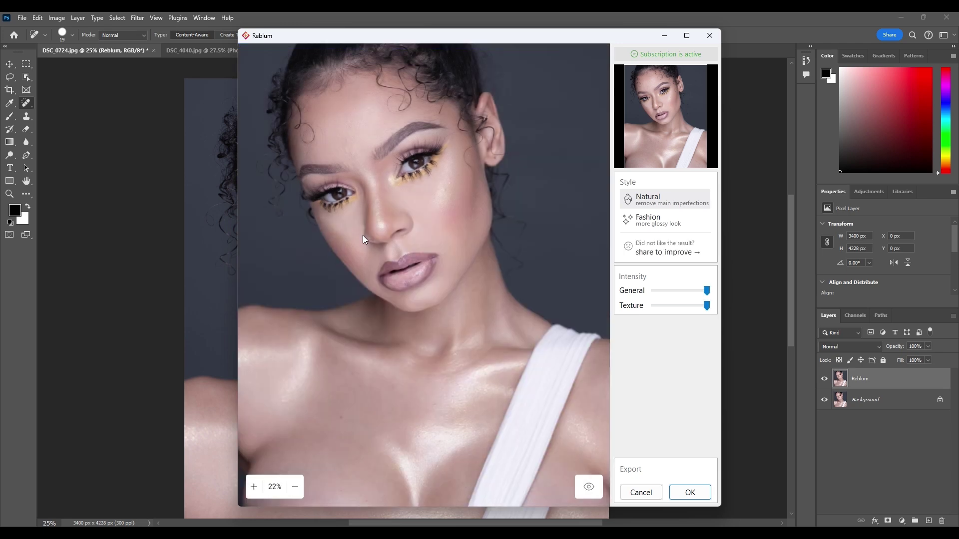
Compare the Natural retouch preview with the original skin.
scroll(364, 236, up, 1)
scroll(365, 239, up, 2)
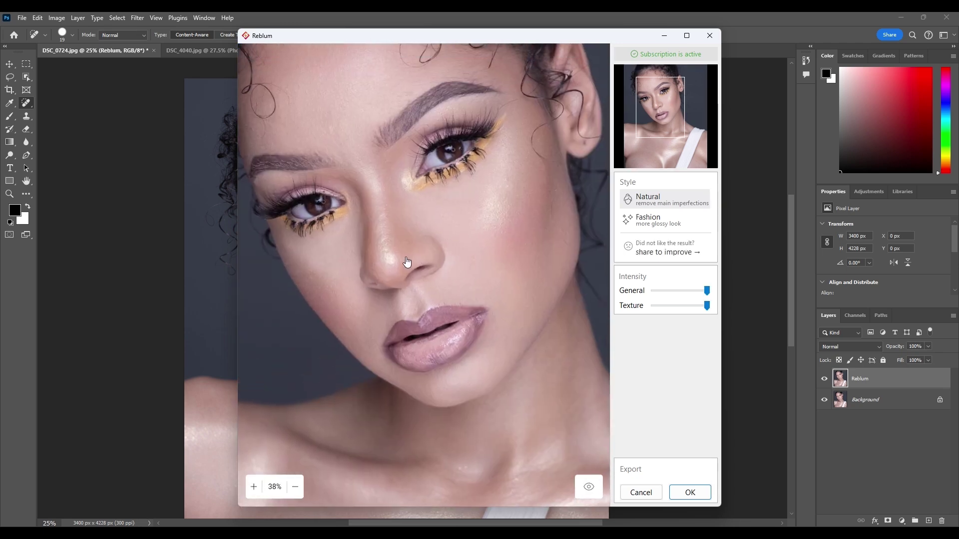
click(590, 489)
click(591, 490)
click(591, 495)
click(592, 496)
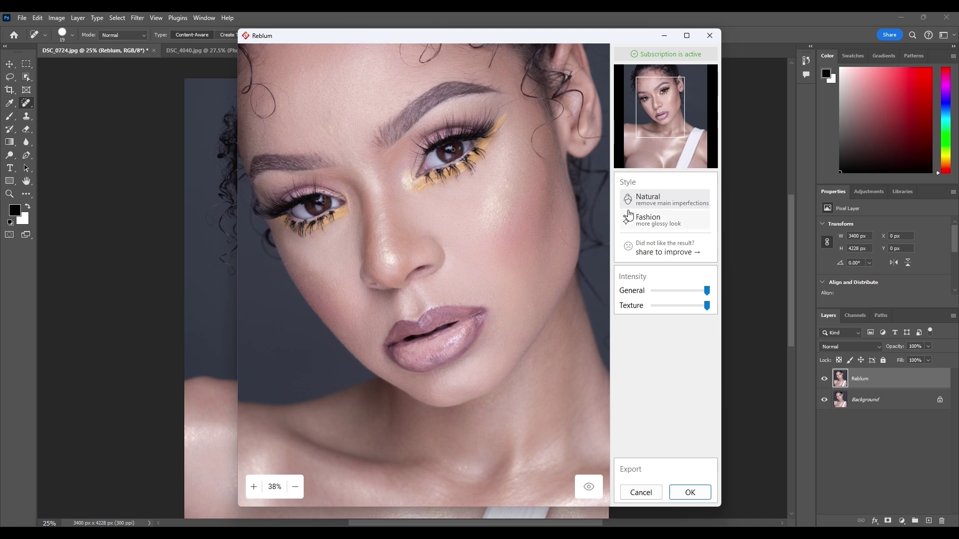
Switch the style to Fashion and compare it with the original skin.
click(647, 221)
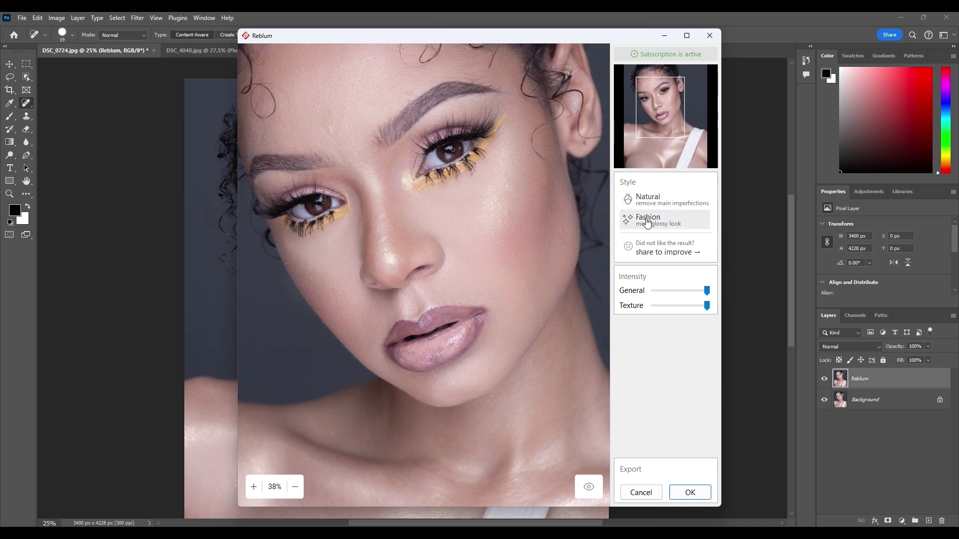
click(582, 487)
click(582, 487)
click(582, 487)
click(582, 487)
Recheck against the original skin and try a different retouch intensity.
scroll(497, 430, down, 2)
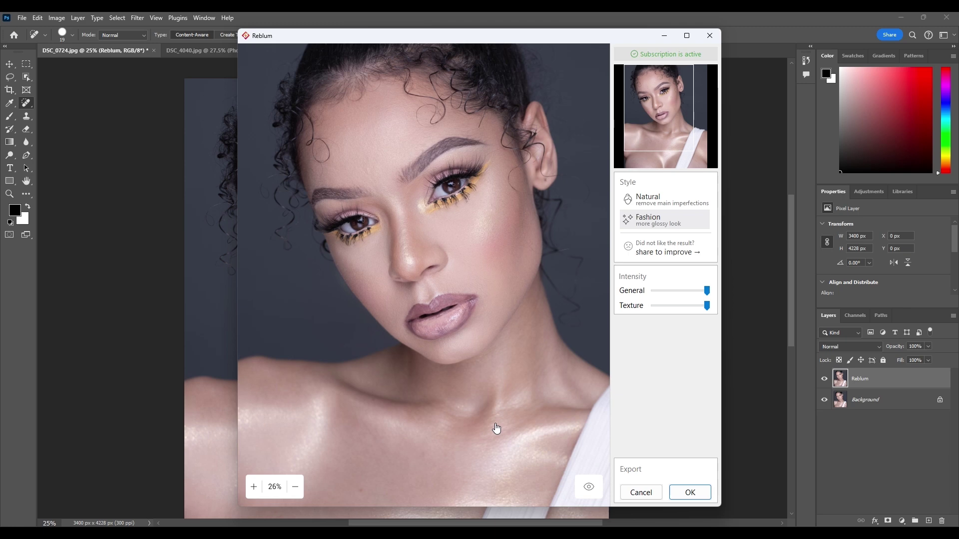
scroll(496, 428, down, 1)
click(590, 489)
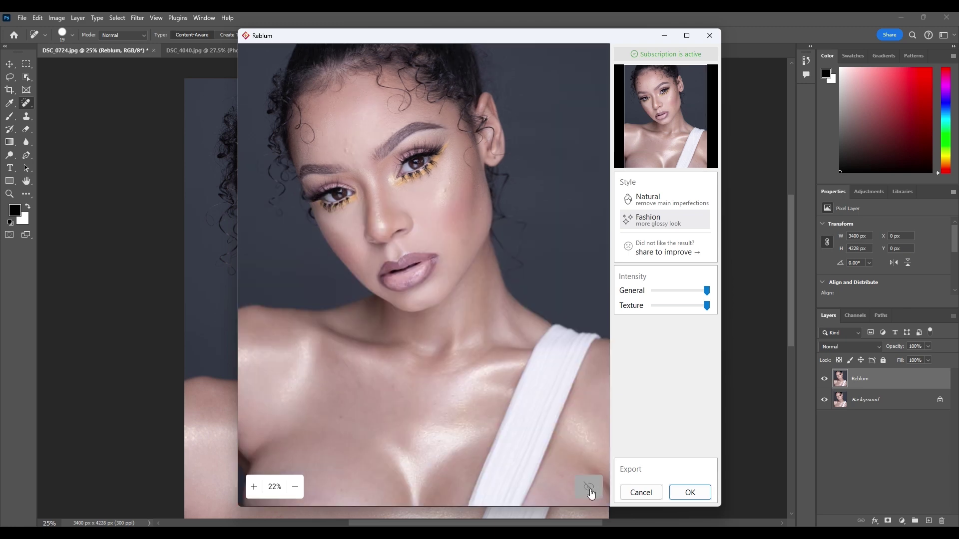
click(590, 489)
drag(707, 290, 683, 307)
Apply the Fashion retouch, then toggle the Reblum layer on and off zoomed out.
click(681, 492)
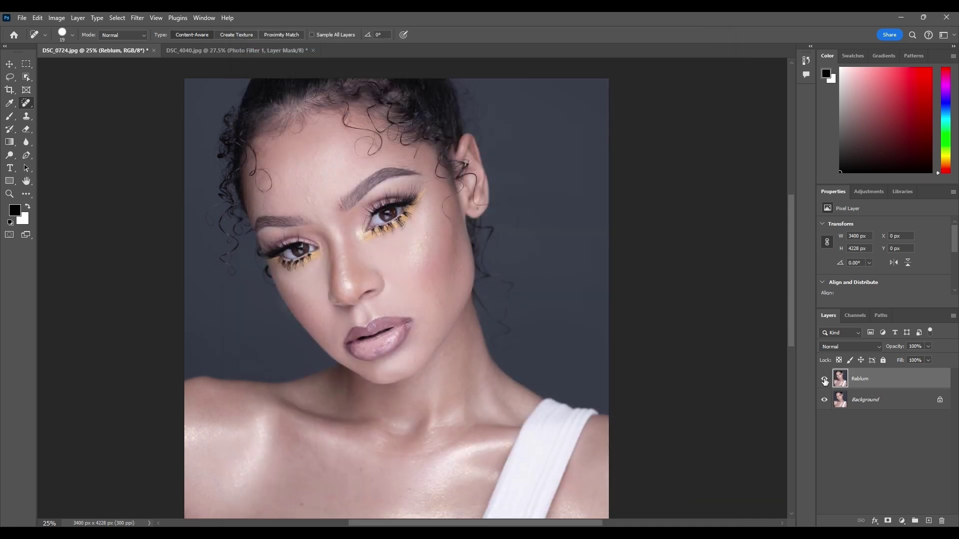
click(825, 382)
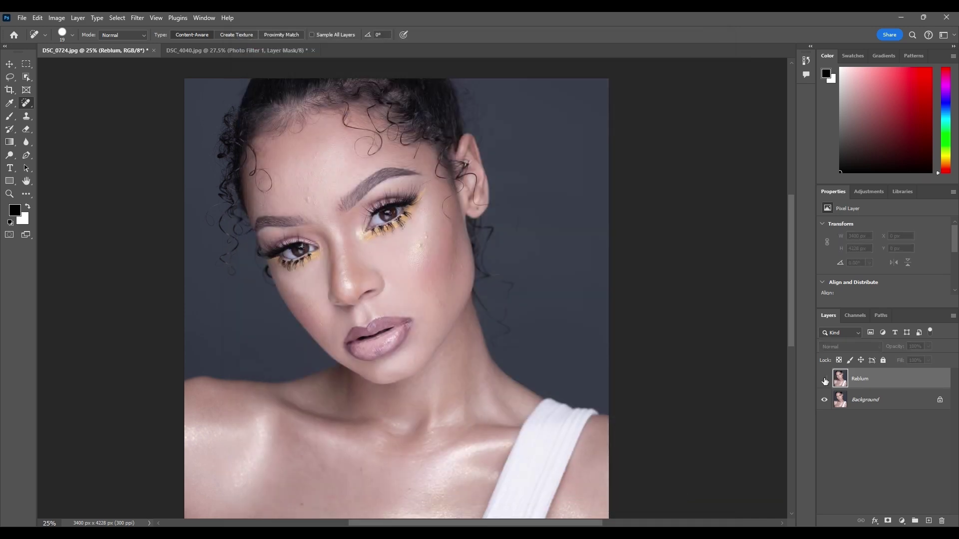
click(825, 382)
key(ctrl+minus)
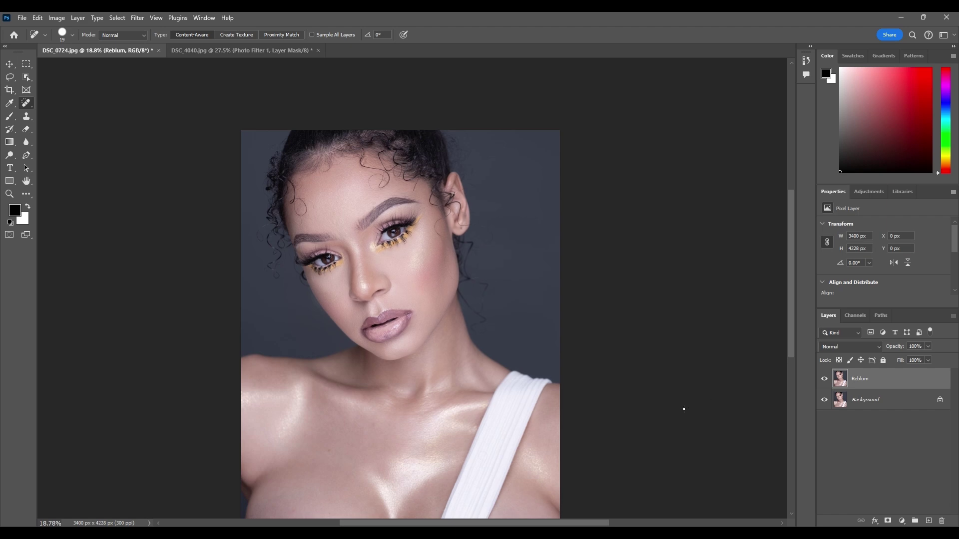
scroll(684, 409, down, 2)
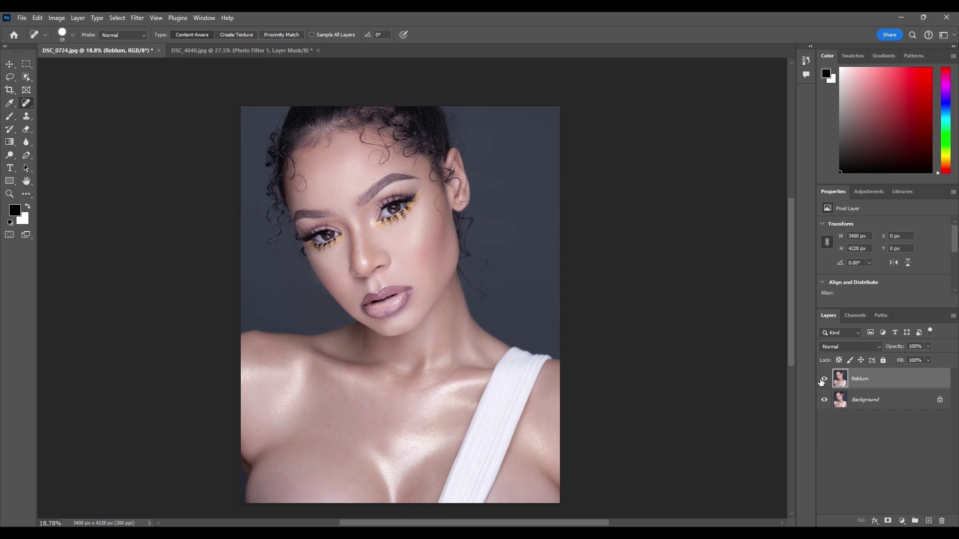
click(824, 381)
click(825, 380)
click(825, 380)
click(825, 380)
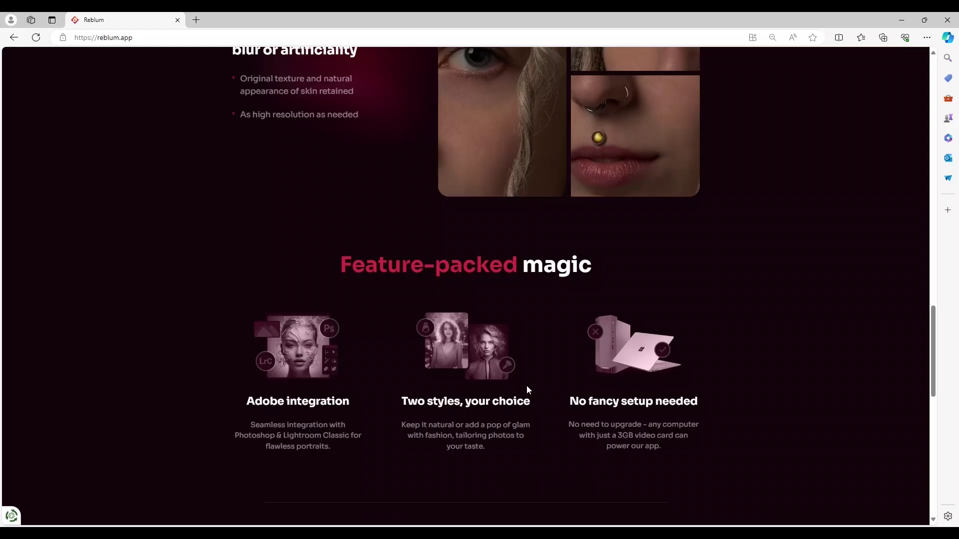
scroll(527, 385, down, 5)
scroll(527, 386, down, 5)
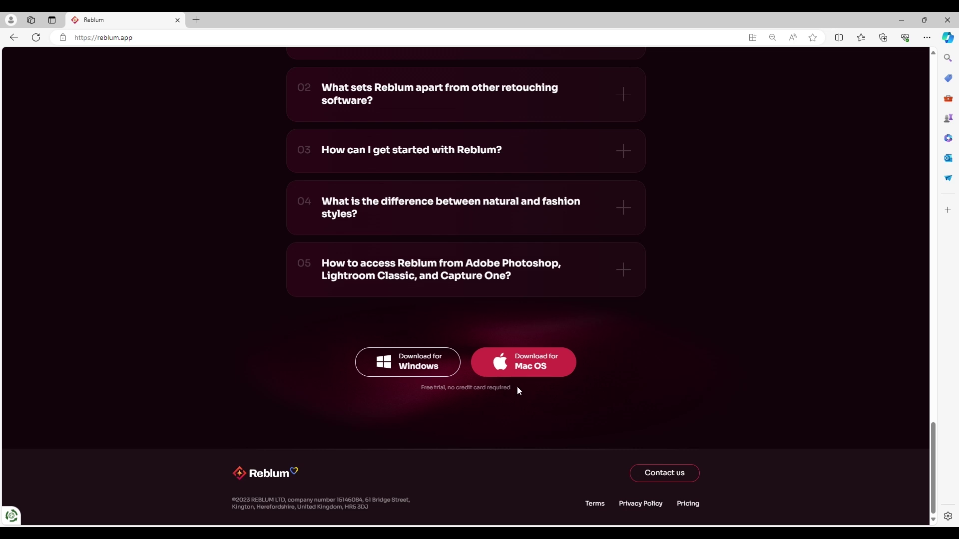
scroll(518, 387, up, 6)
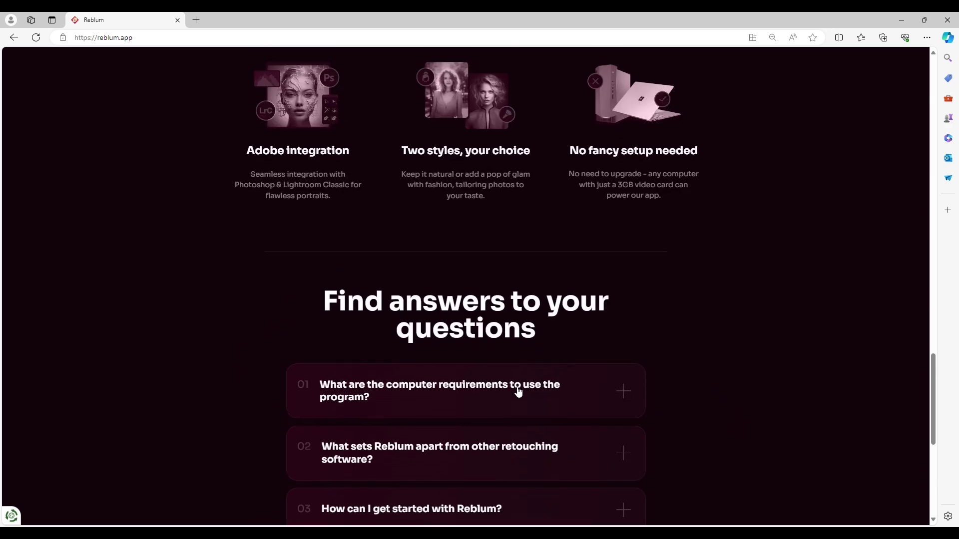
scroll(518, 391, up, 8)
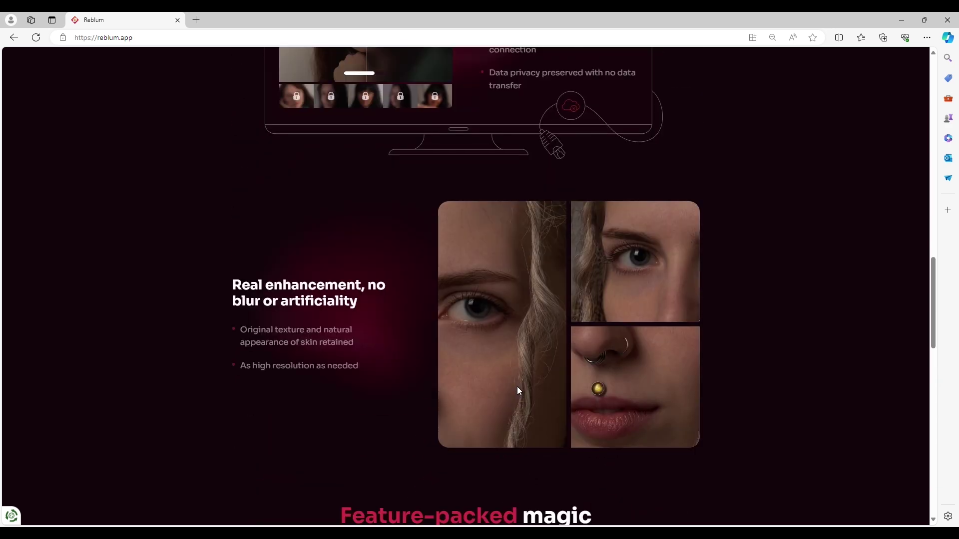
scroll(518, 391, up, 6)
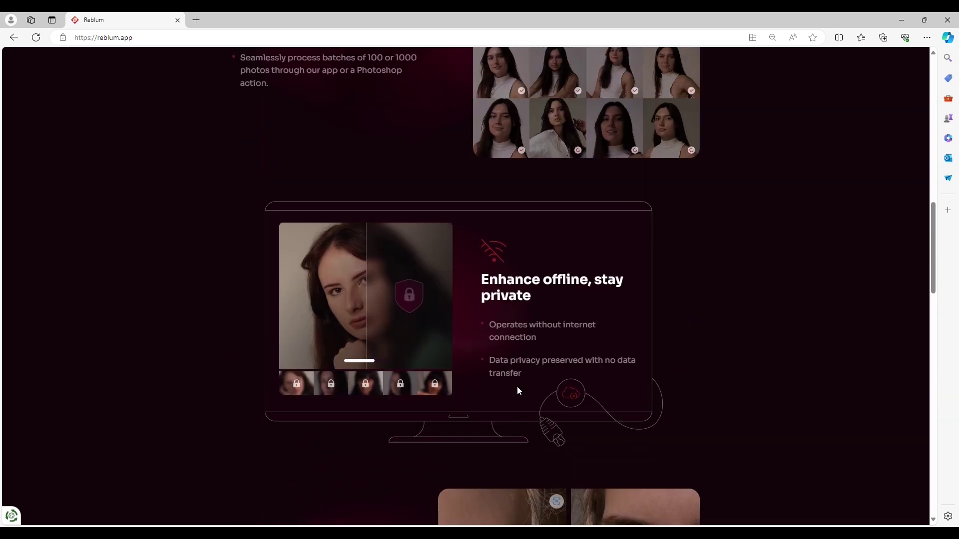
scroll(518, 391, up, 10)
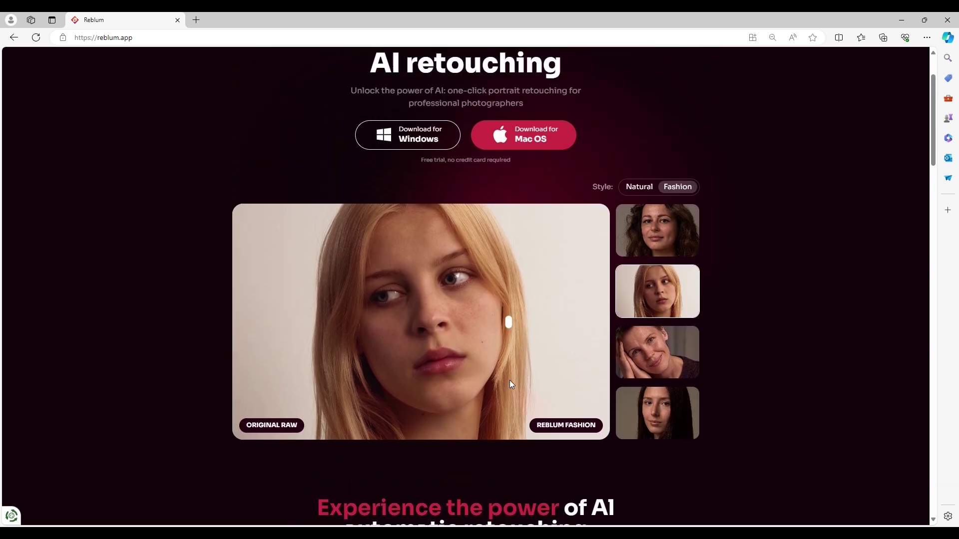
scroll(510, 383, up, 2)
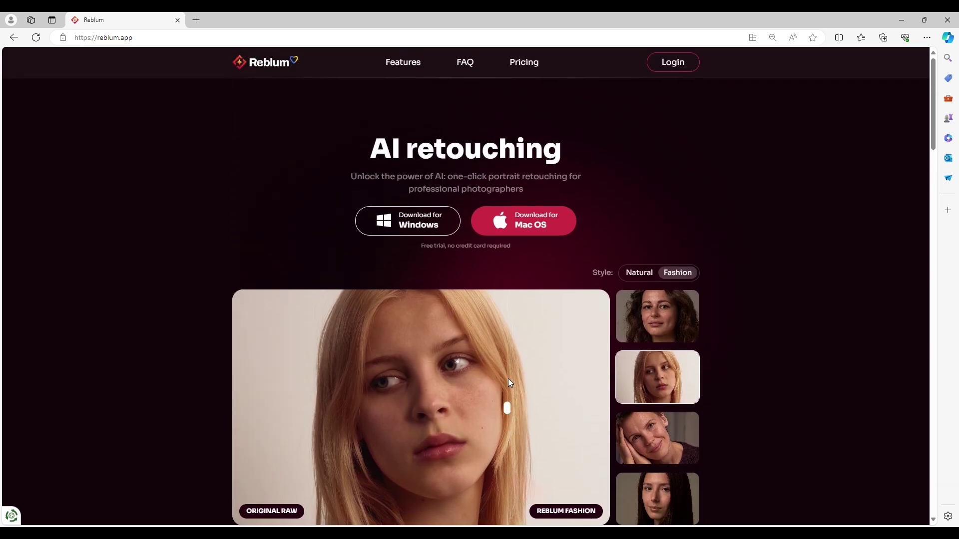
mouse_move(523, 533)
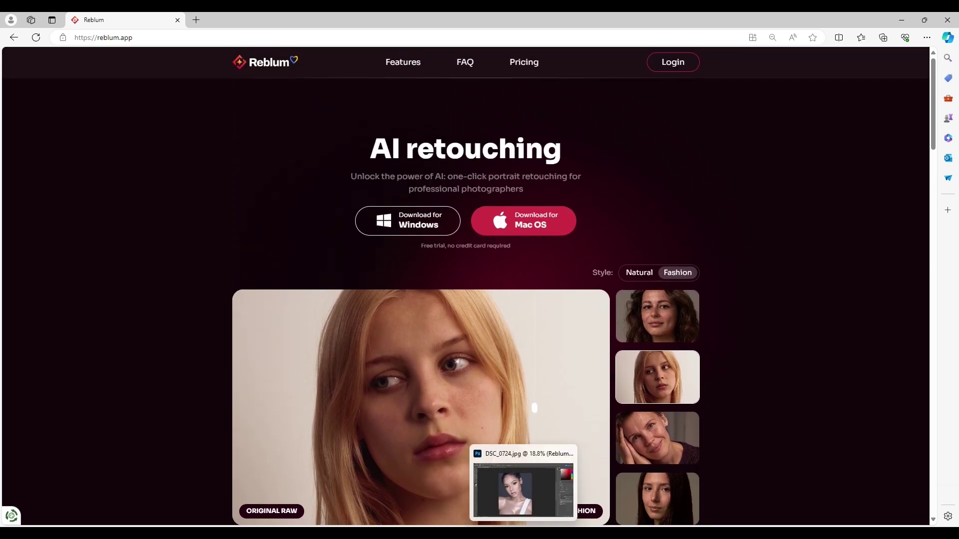
click(524, 490)
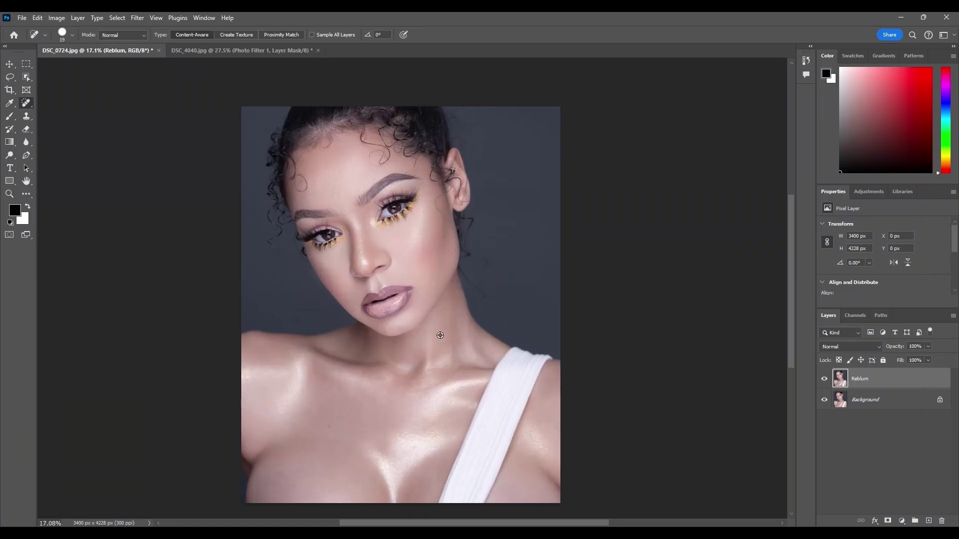
scroll(441, 335, up, 1)
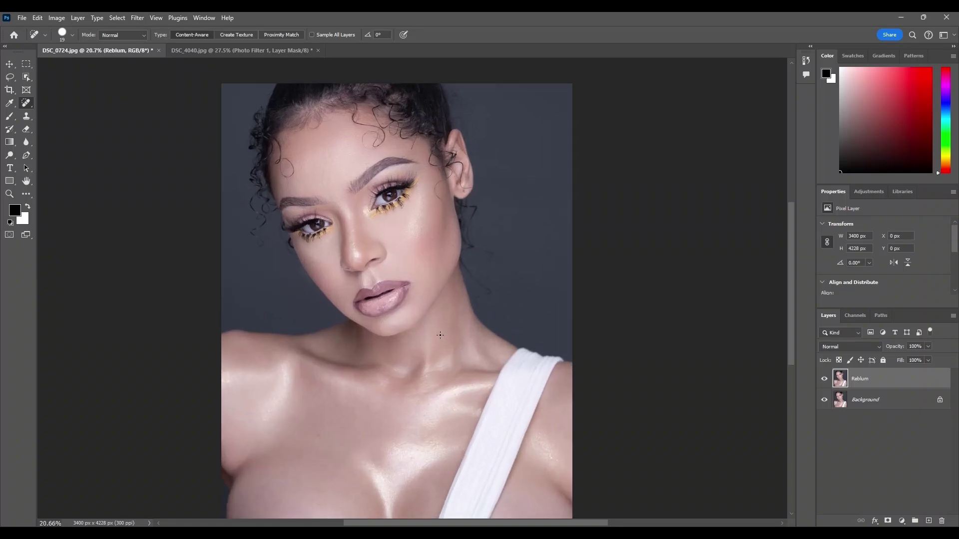